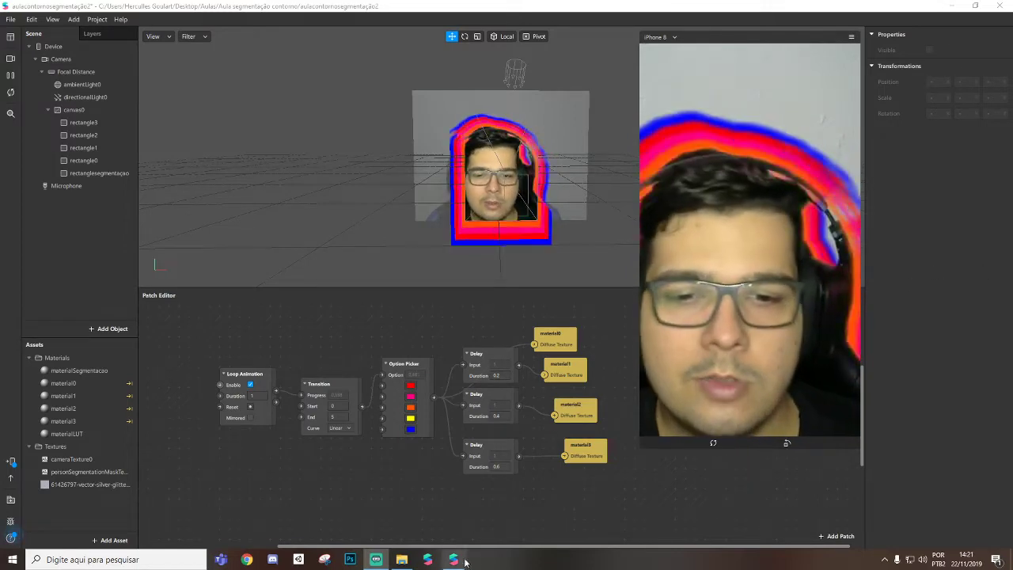
Play the WhatsApp reference video from the Aula segmentação contorno folder and return to the Spark AR project.
left_click(401, 560)
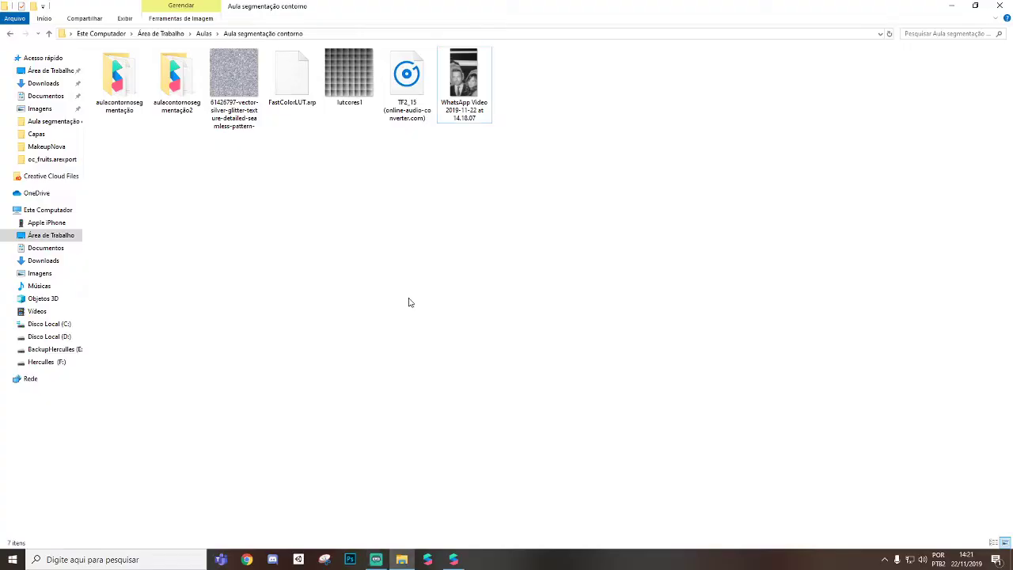
double_click(457, 75)
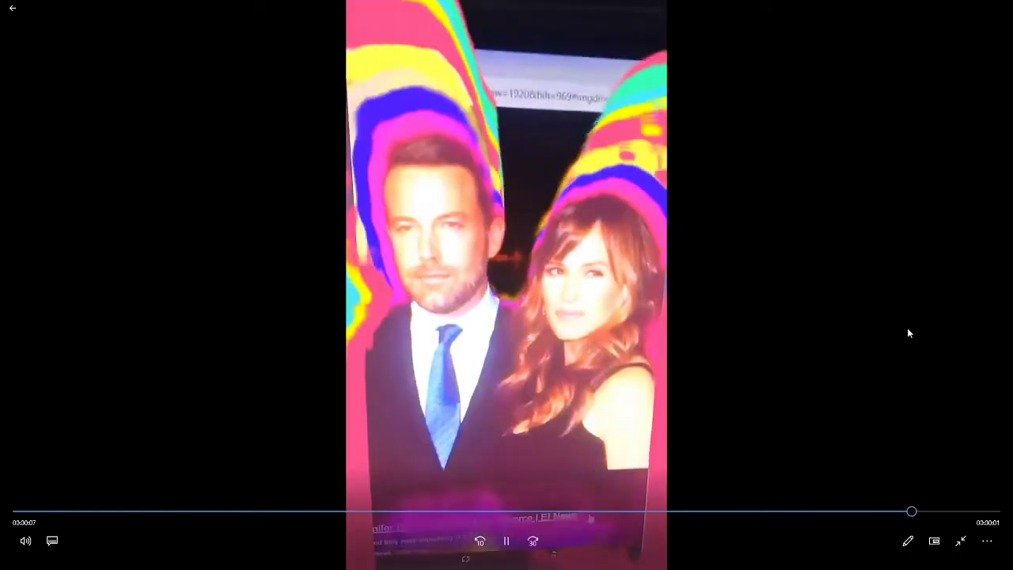
key("alt+F4")
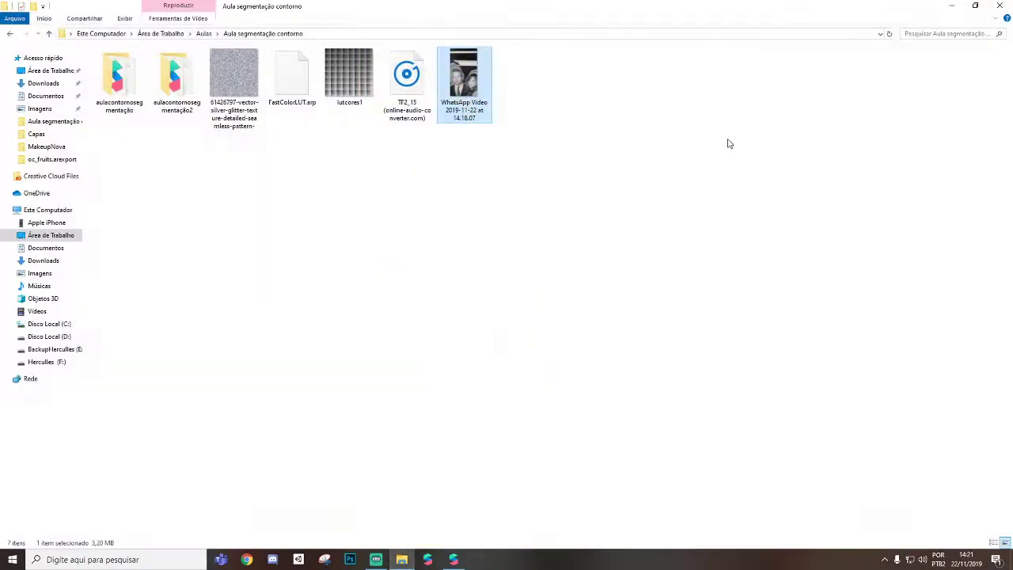
key("alt+Tab")
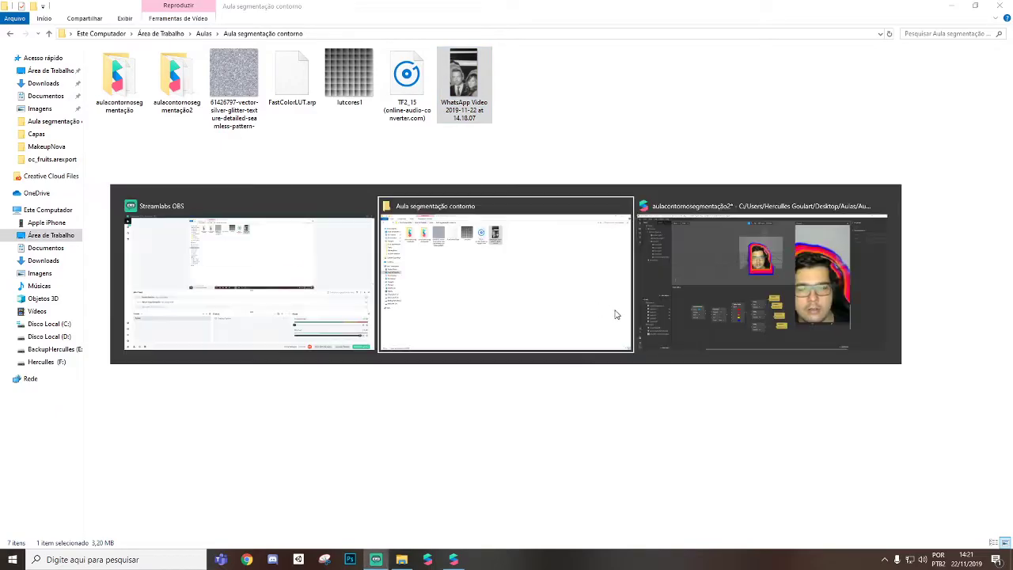
left_click(699, 246)
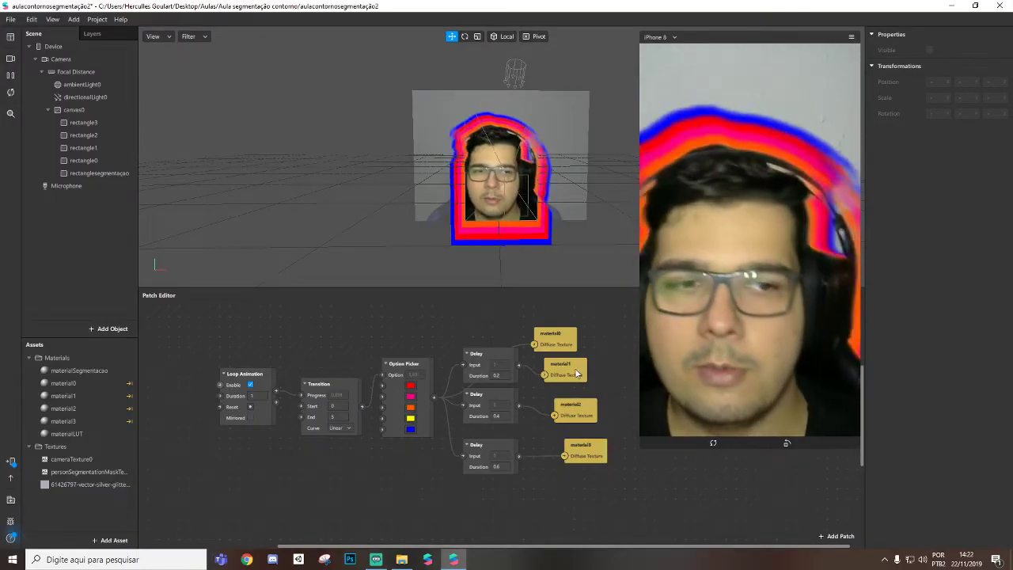
Add a new rectangle inside canvas0.
right_click(68, 111)
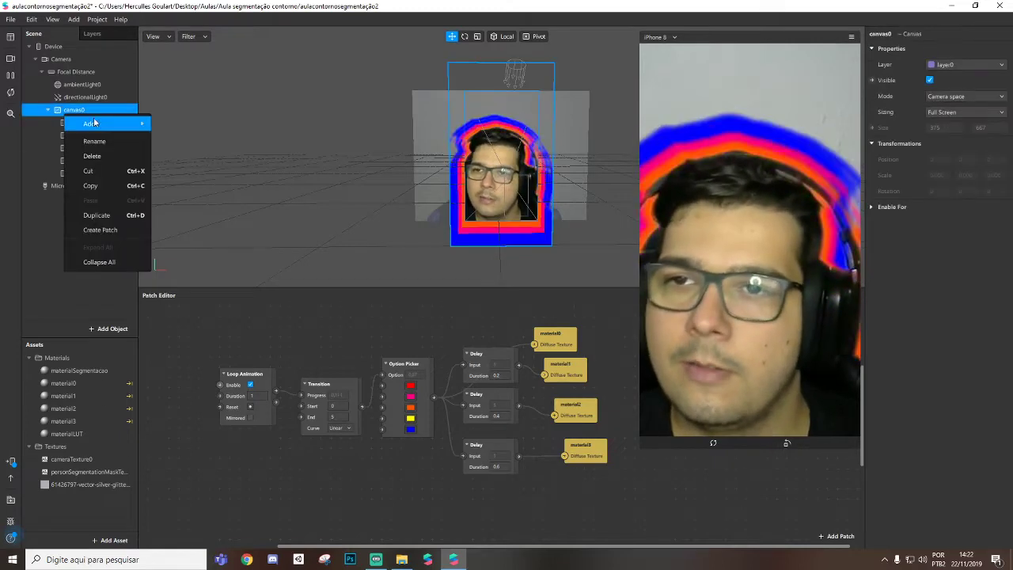
key("Escape")
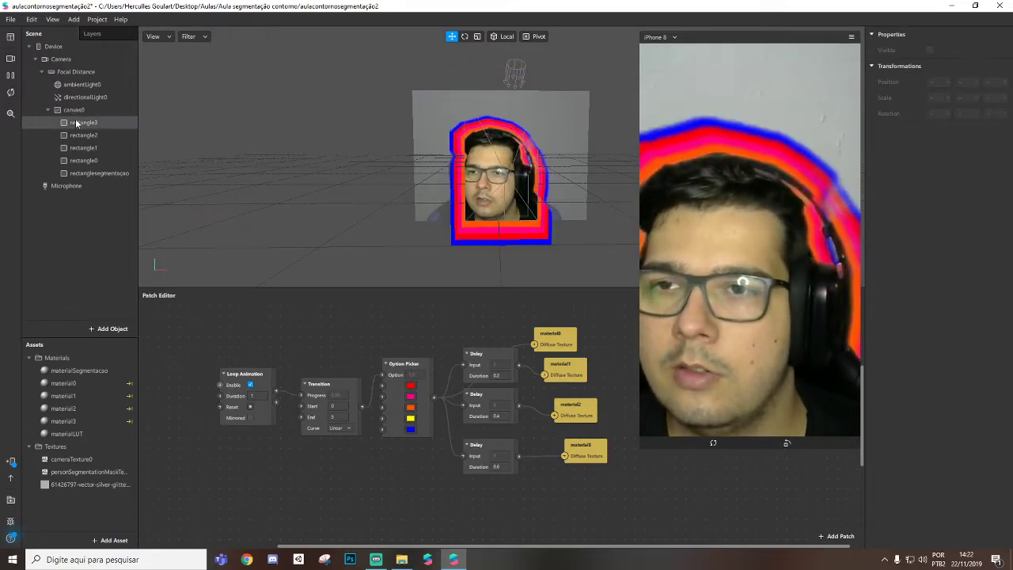
right_click(73, 110)
mouse_move(134, 127)
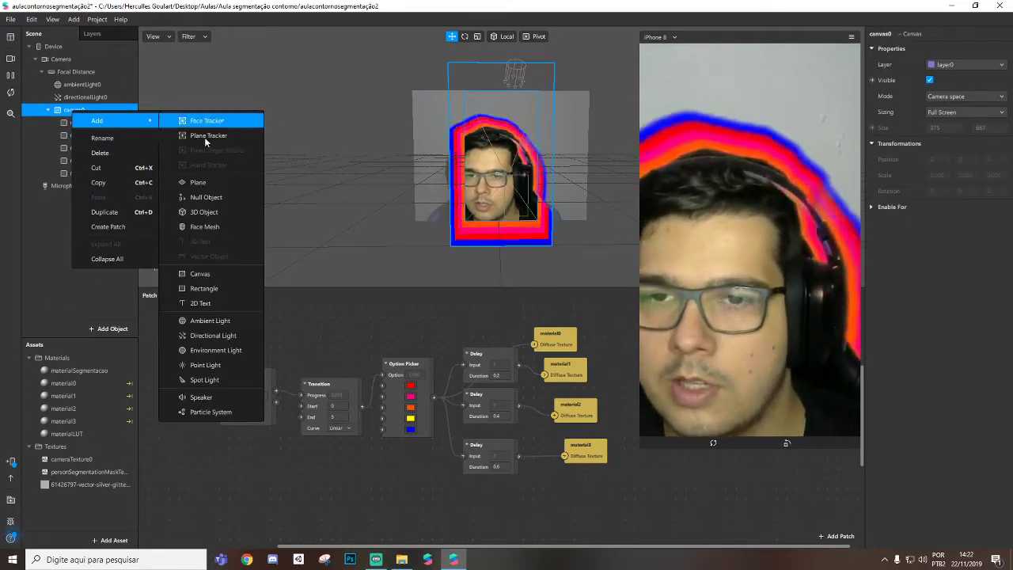
left_click(225, 288)
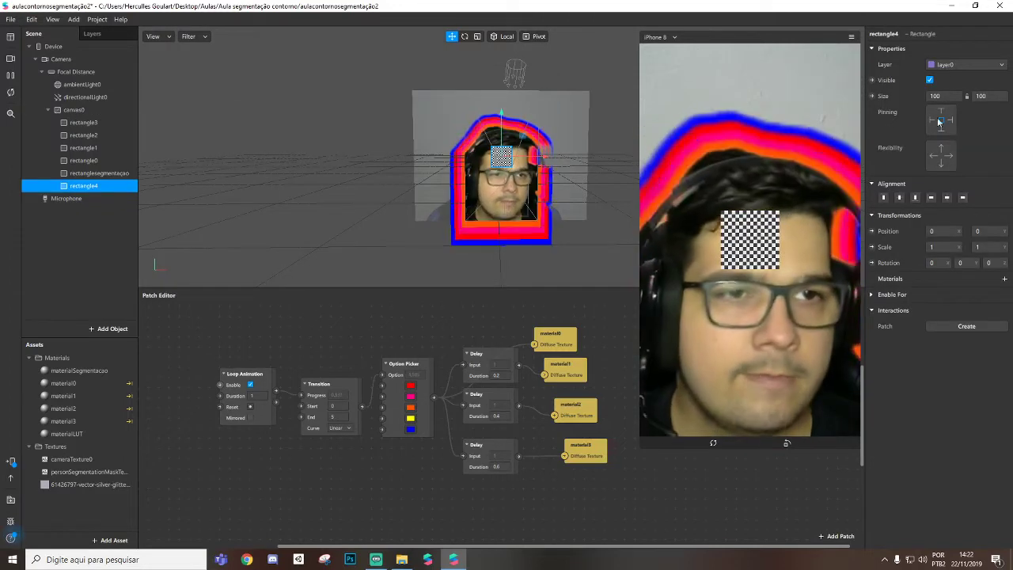
Make the new rectangle fill the canvas width and height, and assign materialLUT to it.
left_click(945, 114)
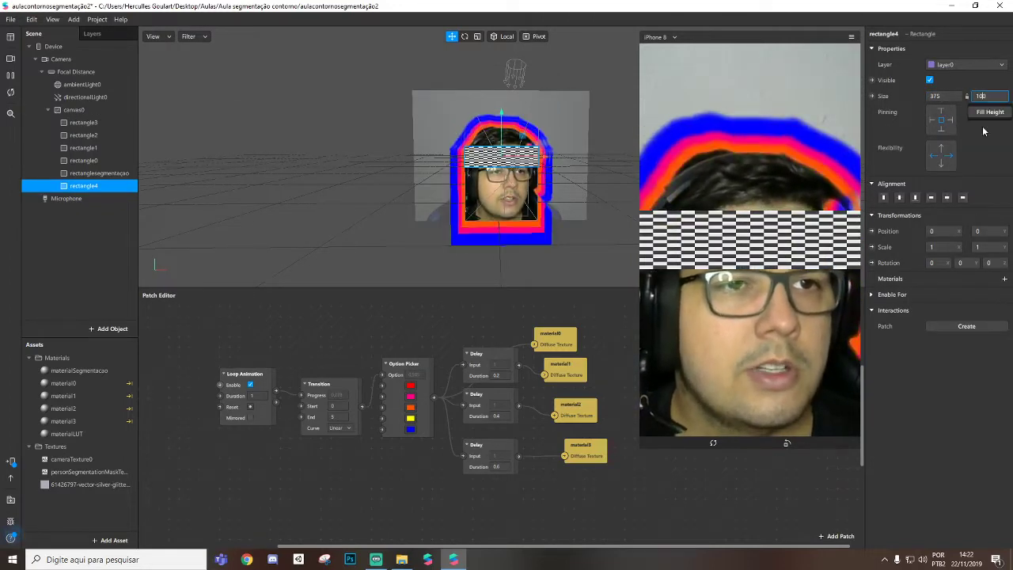
left_click(942, 125)
left_click(1005, 280)
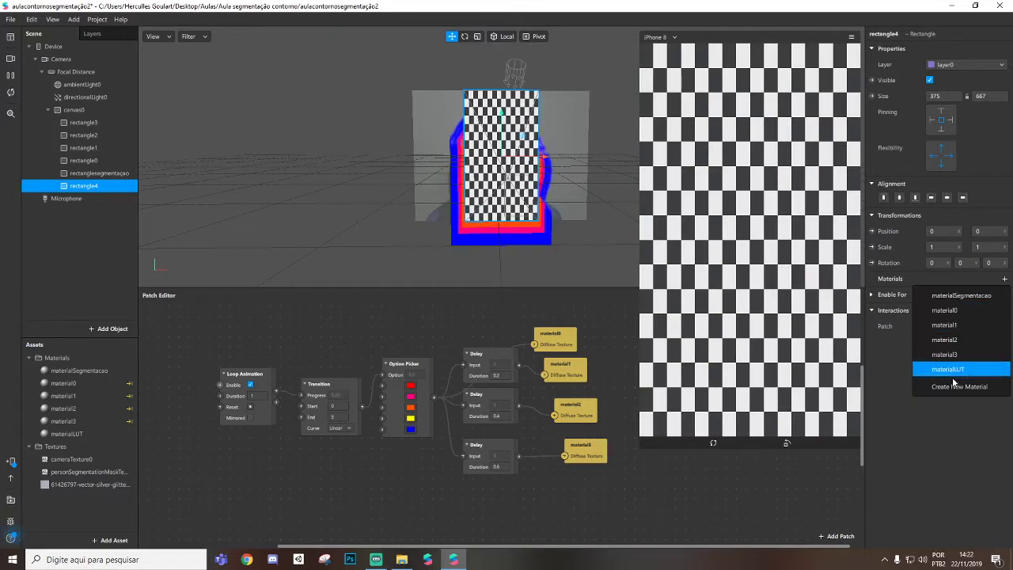
left_click(948, 369)
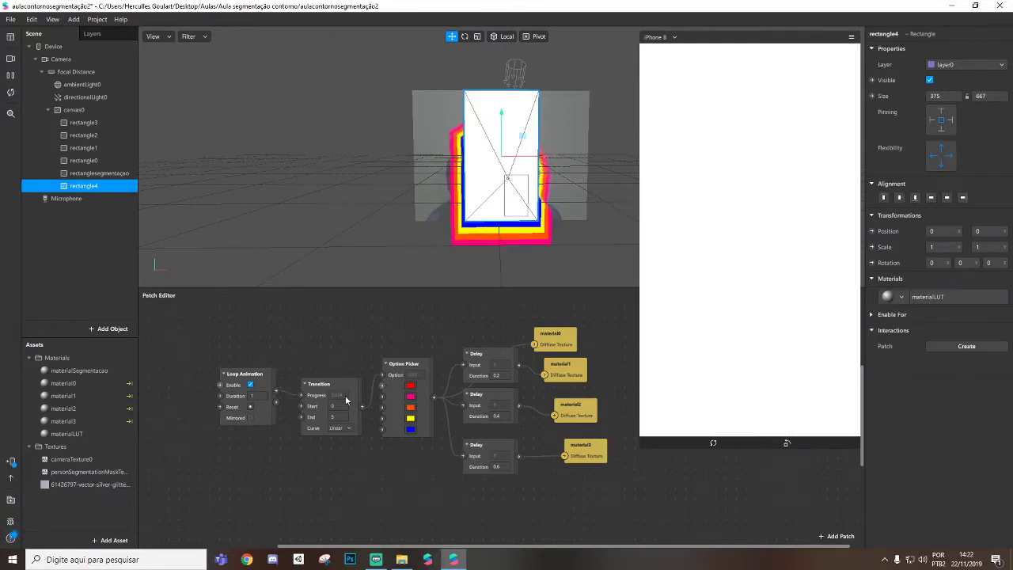
left_click(75, 433)
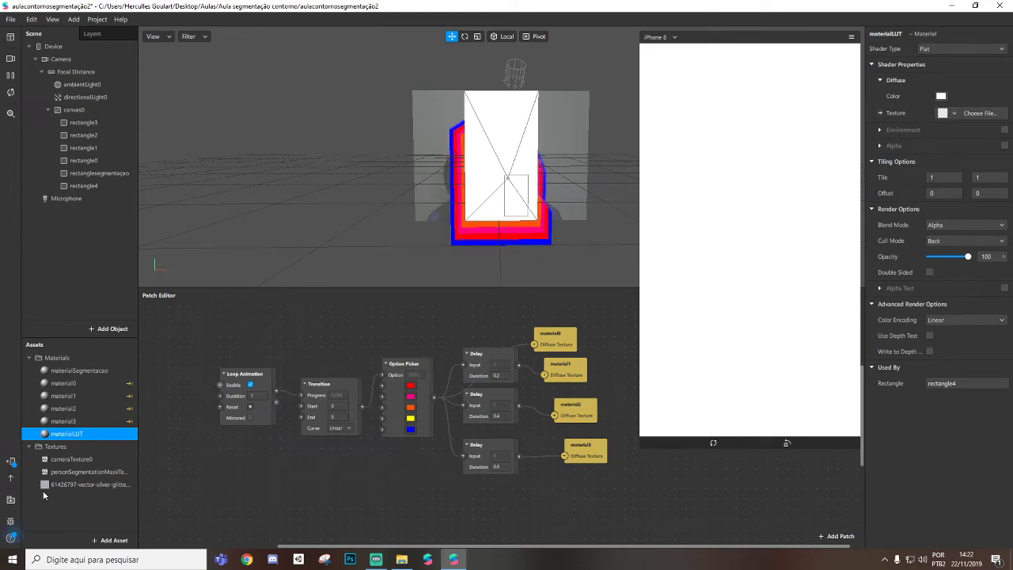
Import FastColorLUT.arp and the lutcores1 image from the lesson folder and place both as patches below the existing graph.
left_click(401, 559)
left_click(288, 91)
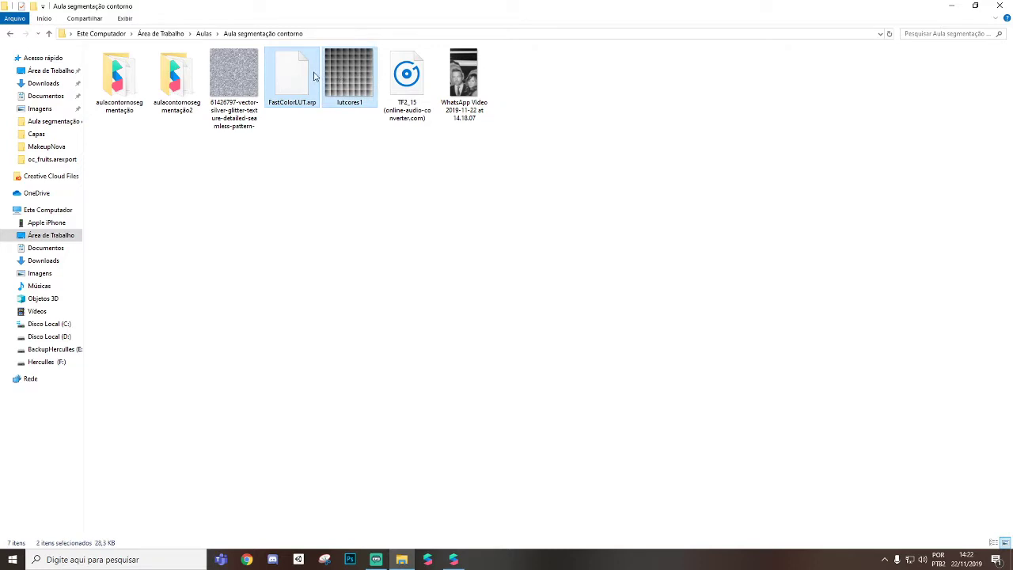
left_click_drag(347, 93, 364, 475)
left_click_drag(281, 475, 290, 524)
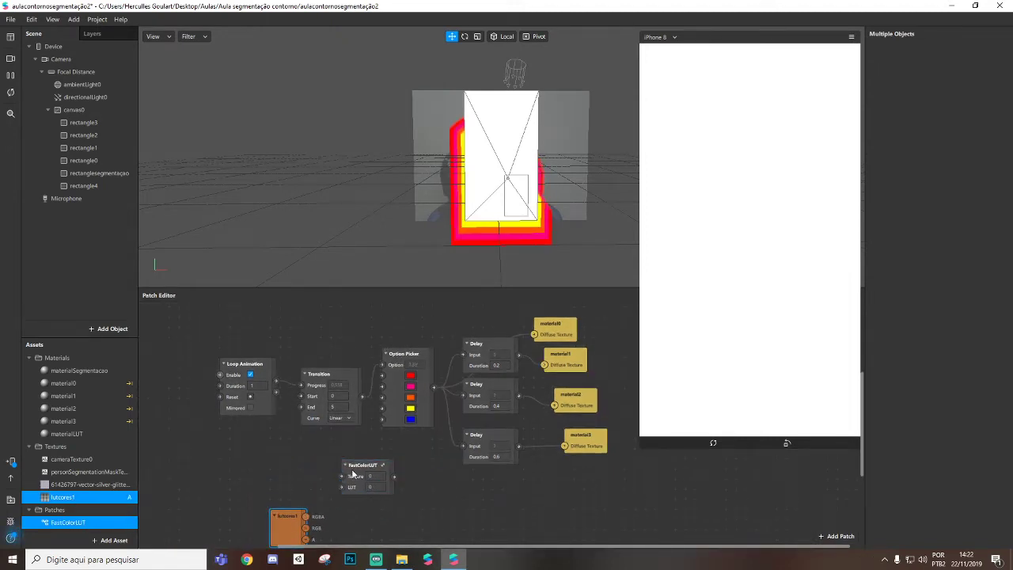
Connect lutcores1's RGBA output to the LUT input of FastColorLUT and cameraTexture0's RGBA output to its Texture input.
left_click_drag(364, 475, 388, 489)
scroll(296, 455, "down", 2)
left_click_drag(296, 455, 372, 422)
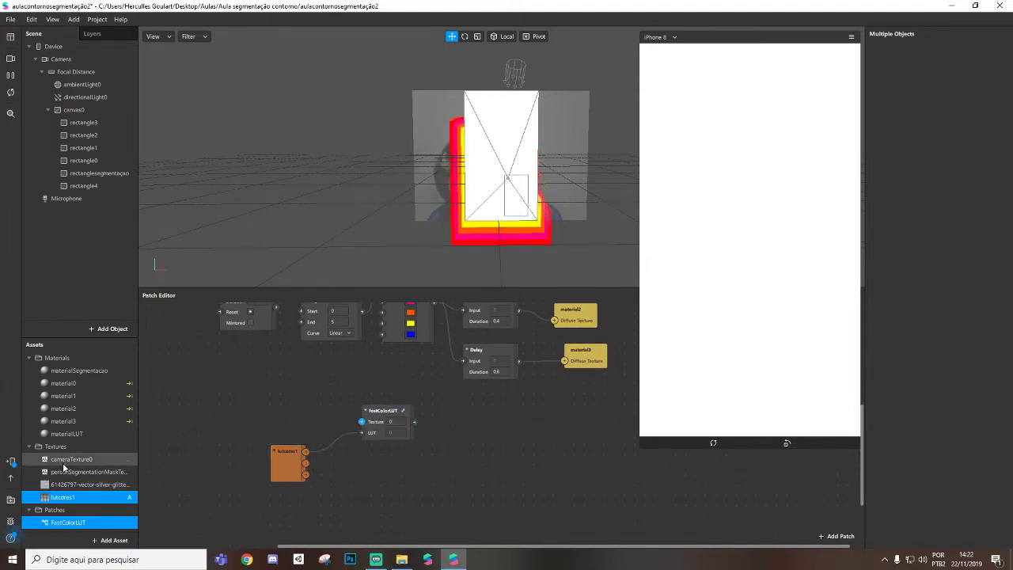
left_click_drag(68, 459, 362, 422)
Create a diffuse texture patch for materialLUT and connect the FastColorLUT output to it.
left_click(83, 186)
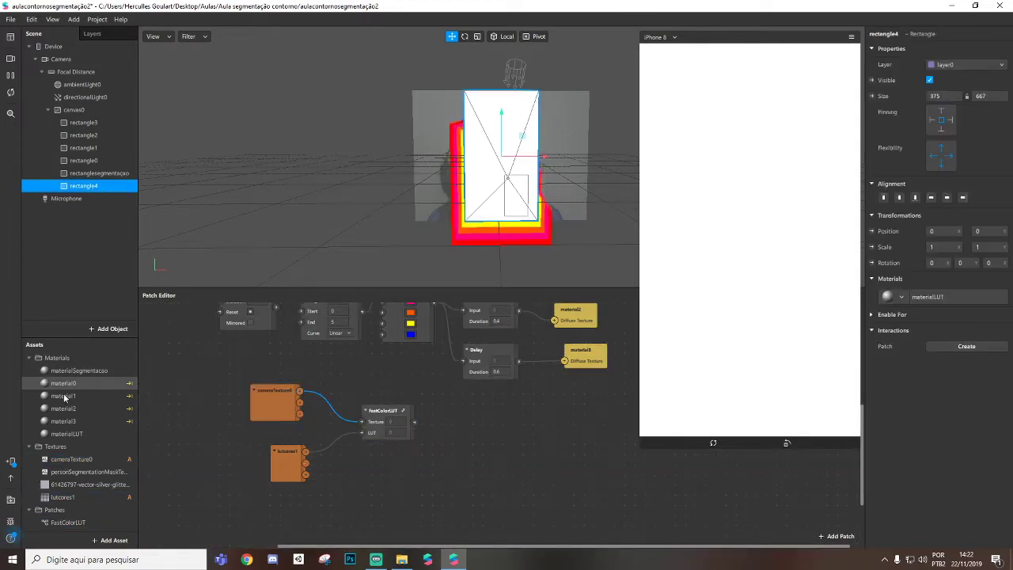
left_click(68, 434)
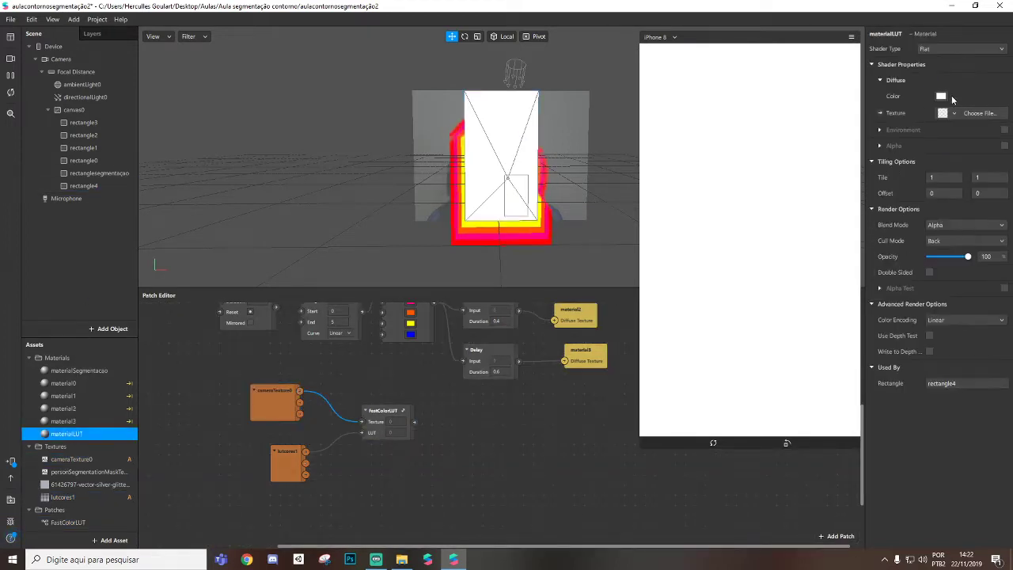
left_click(880, 113)
left_click_drag(522, 437, 502, 414)
left_click_drag(414, 422, 484, 423)
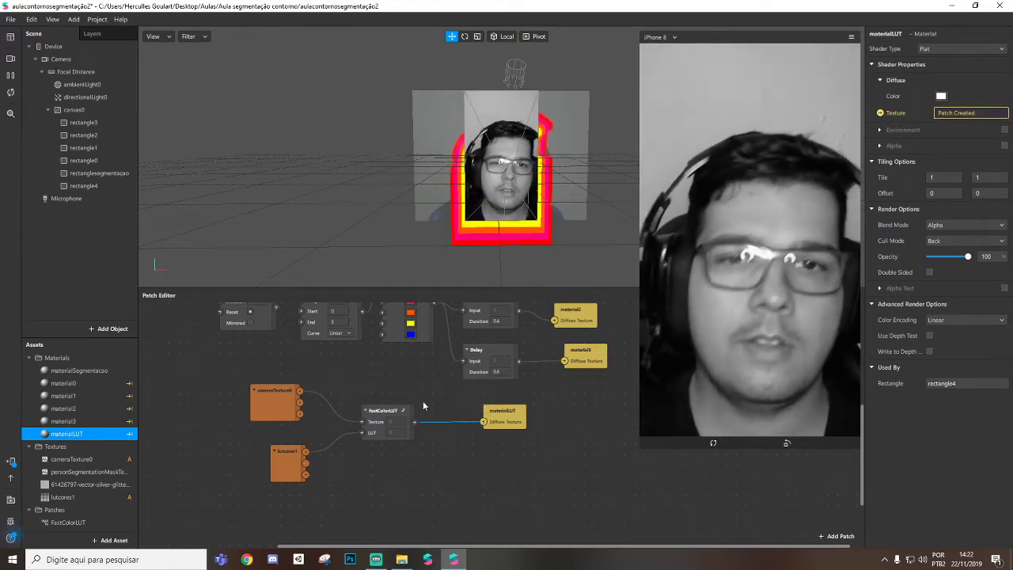
Rename rectangle4 to rectangleLUT.
right_click(97, 186)
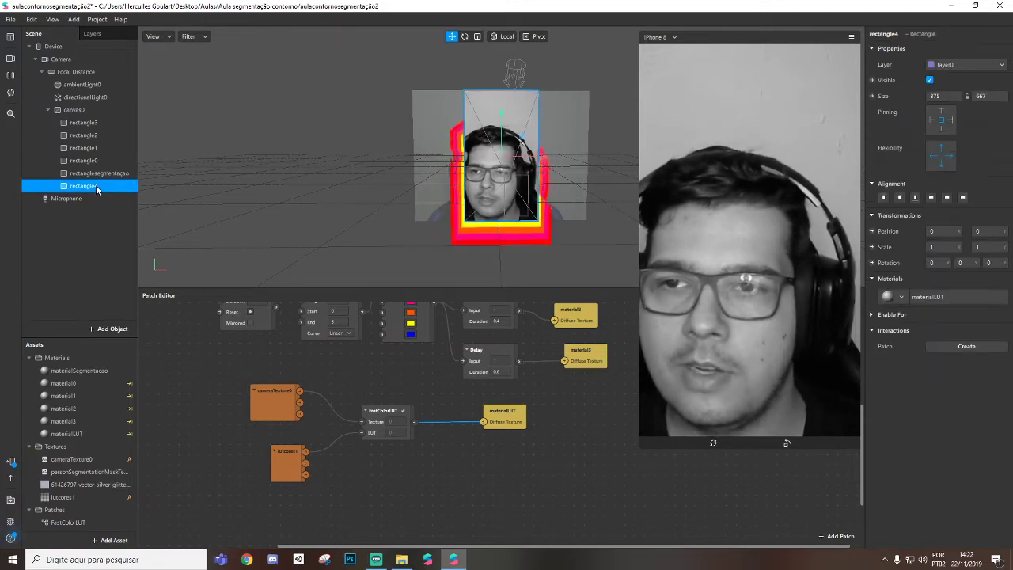
left_click(125, 214)
type("rectangleLUT")
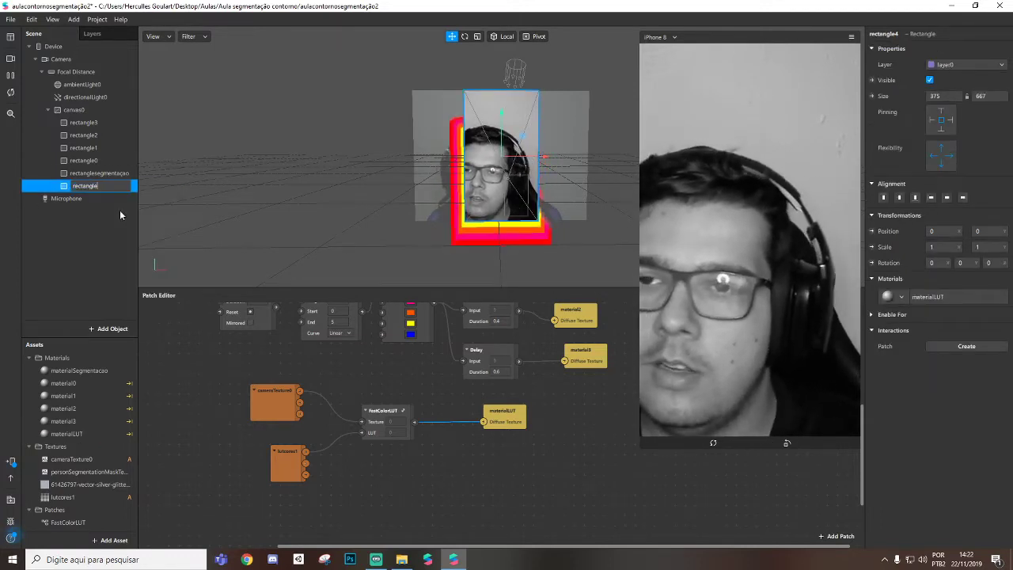
key("Return")
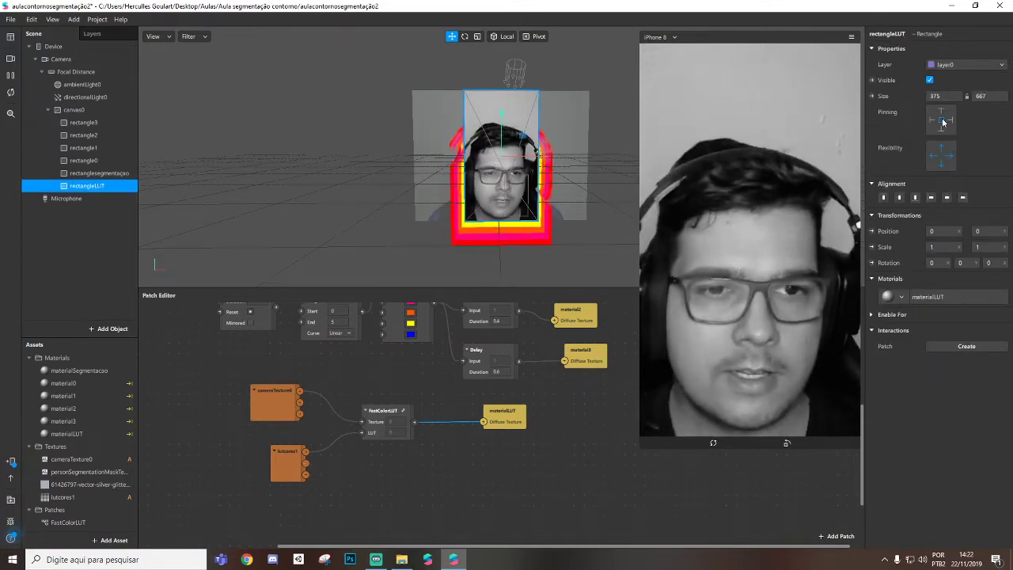
Try a Visible patch for rectangleLUT to toggle its visibility, and delete that patch.
left_click(872, 80)
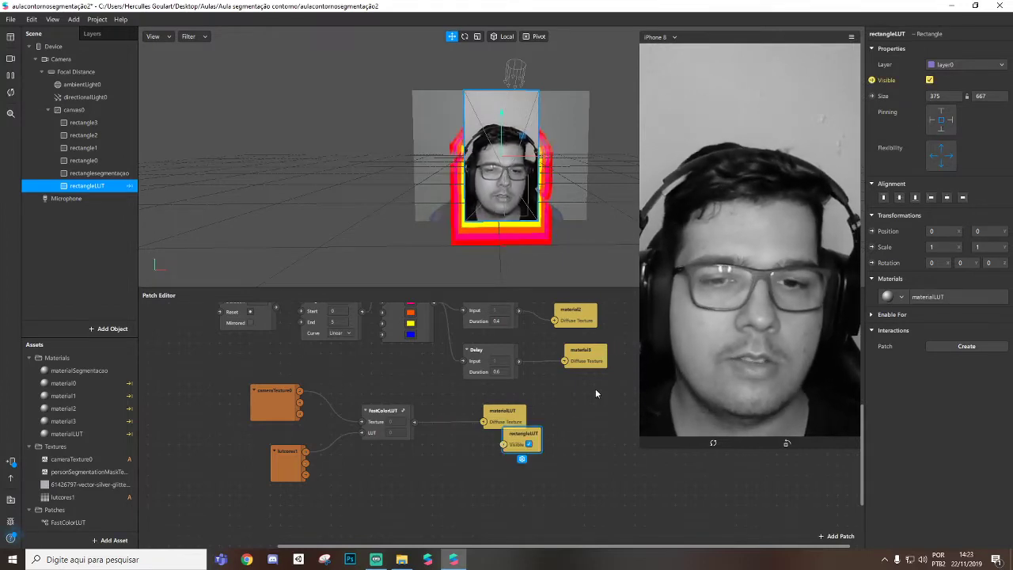
left_click_drag(525, 431, 513, 455)
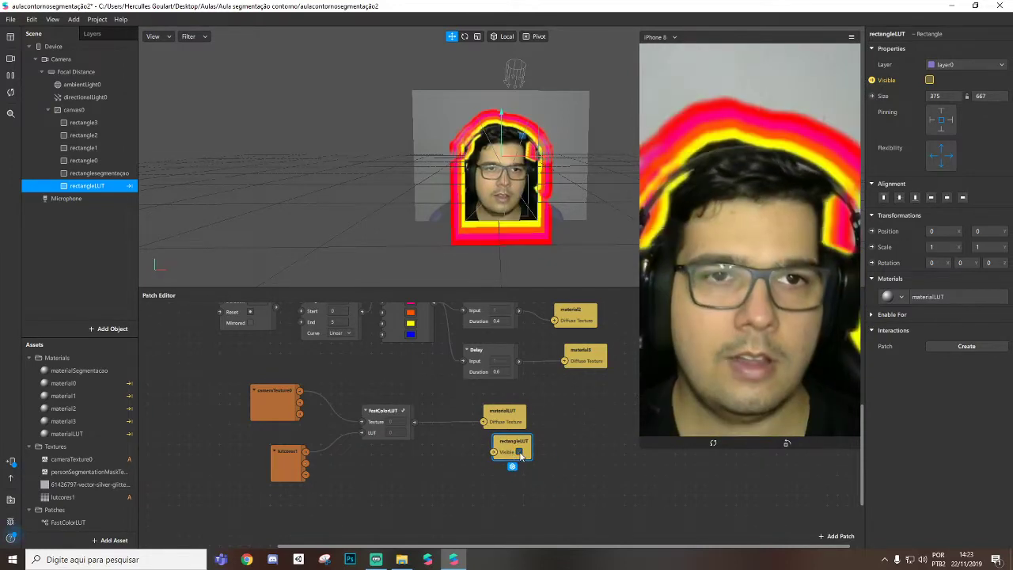
left_click_drag(513, 441, 550, 473)
key("Delete")
Rearrange the cameraTexture0, lutcores1, FastColorLUT and materialLUT patches to free space in the graph.
scroll(461, 438, "down", 2)
left_click_drag(503, 372, 615, 362)
left_click_drag(433, 388, 541, 408)
left_click_drag(277, 363, 418, 372)
scroll(211, 438, "down", 4)
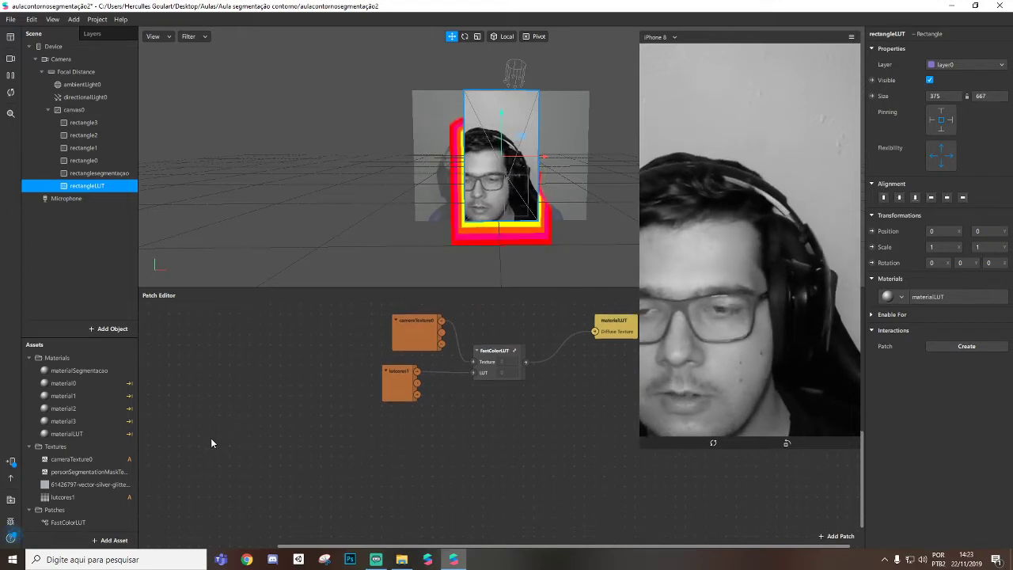
Add a Face Finder patch in the empty area below the LUT patches.
right_click(216, 407)
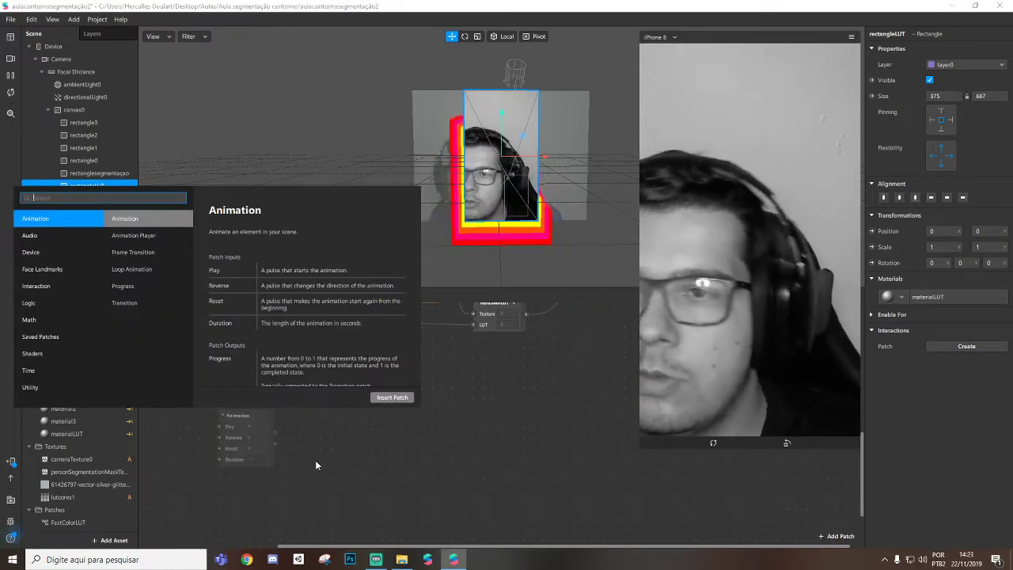
type("face")
key("Return")
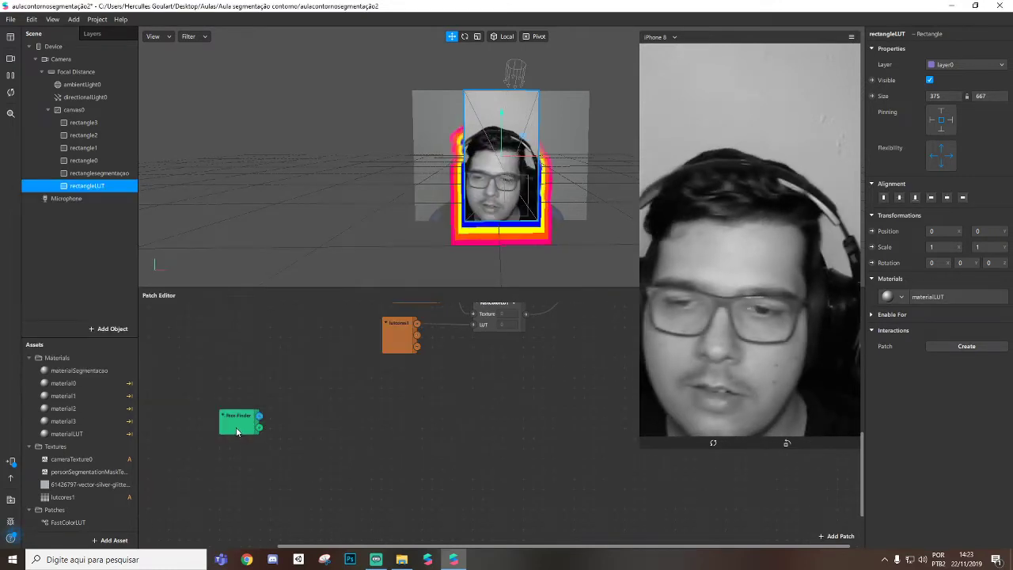
left_click_drag(236, 432, 232, 386)
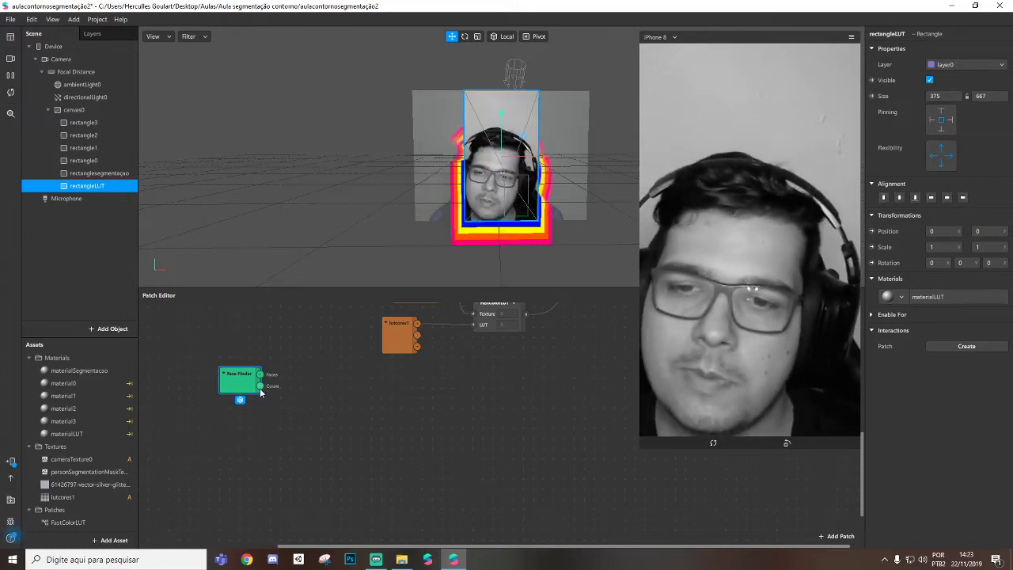
Add a face tracker object to the scene.
left_click(70, 290)
left_click(116, 331)
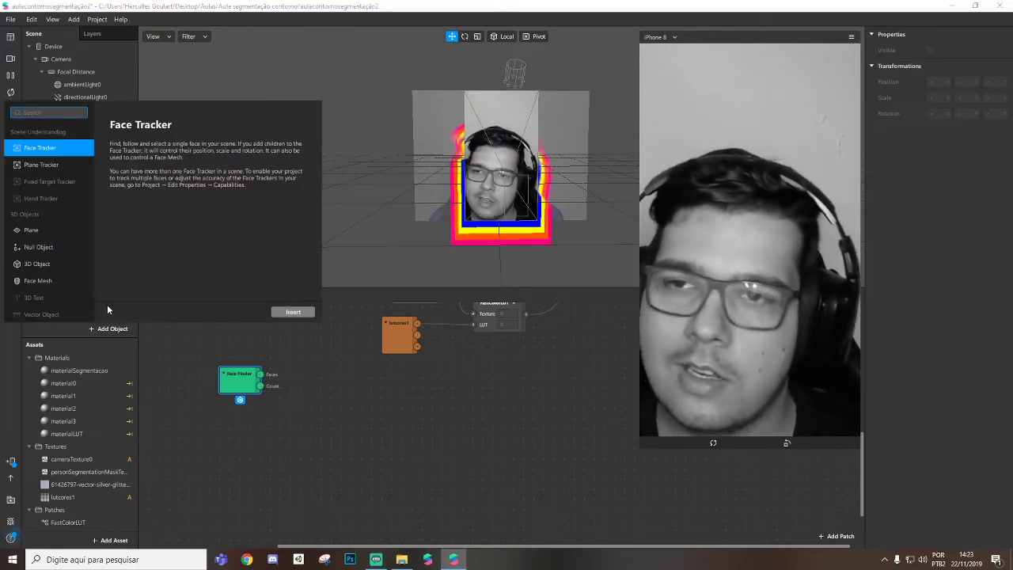
double_click(44, 148)
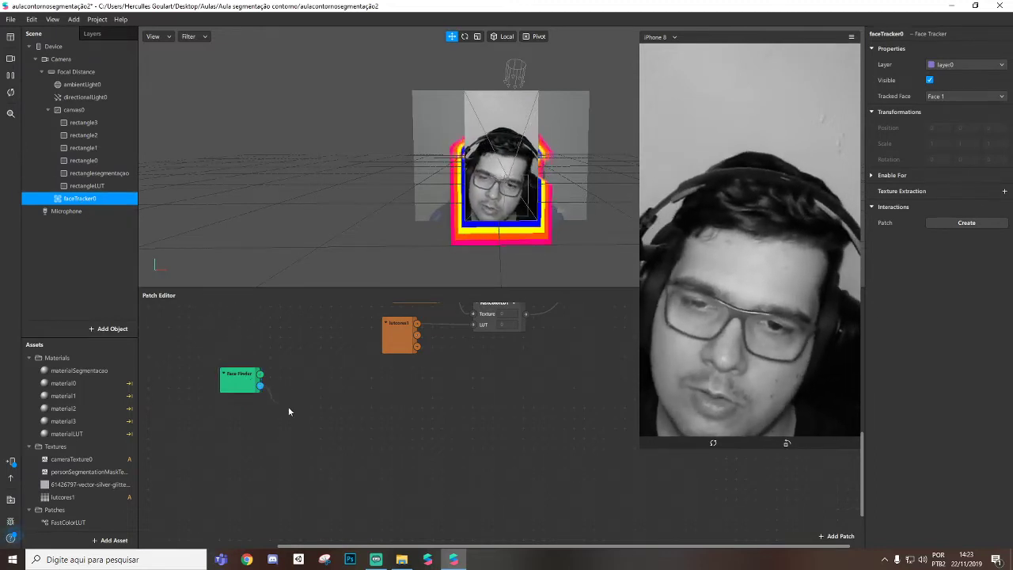
Add a Value patch fed by the Count output of Face Finder.
left_click_drag(288, 406, 292, 410)
type("value")
key("Return")
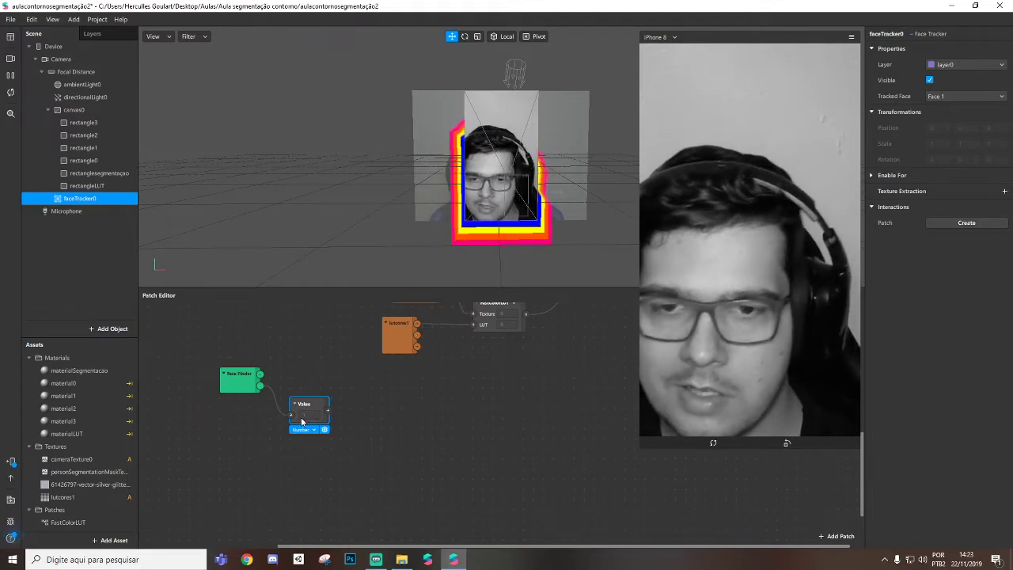
Switch the preview camera to the simulation video showing two people and move the Value patch farther from Face Finder.
left_click(10, 57)
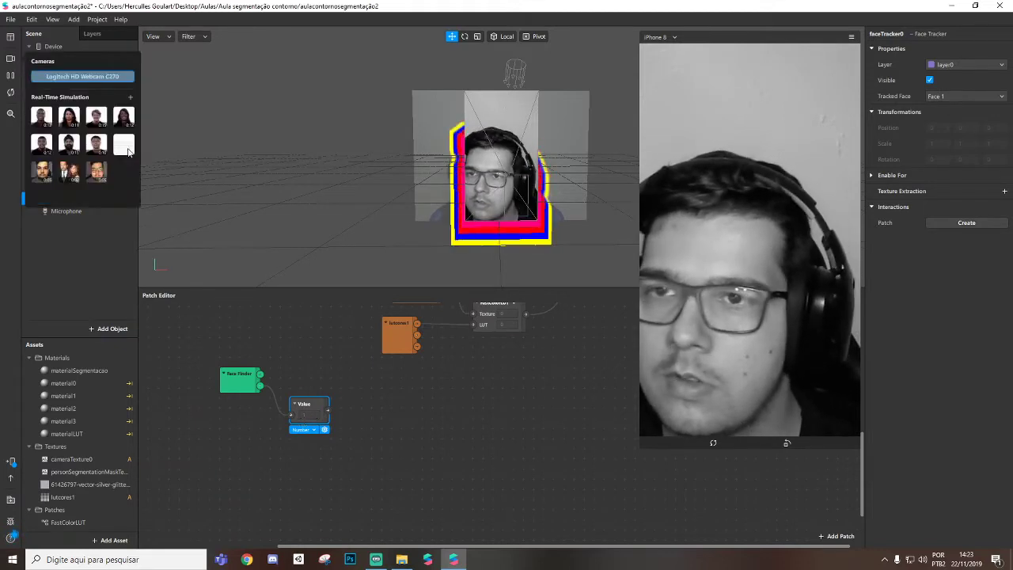
left_click(65, 173)
left_click(334, 414)
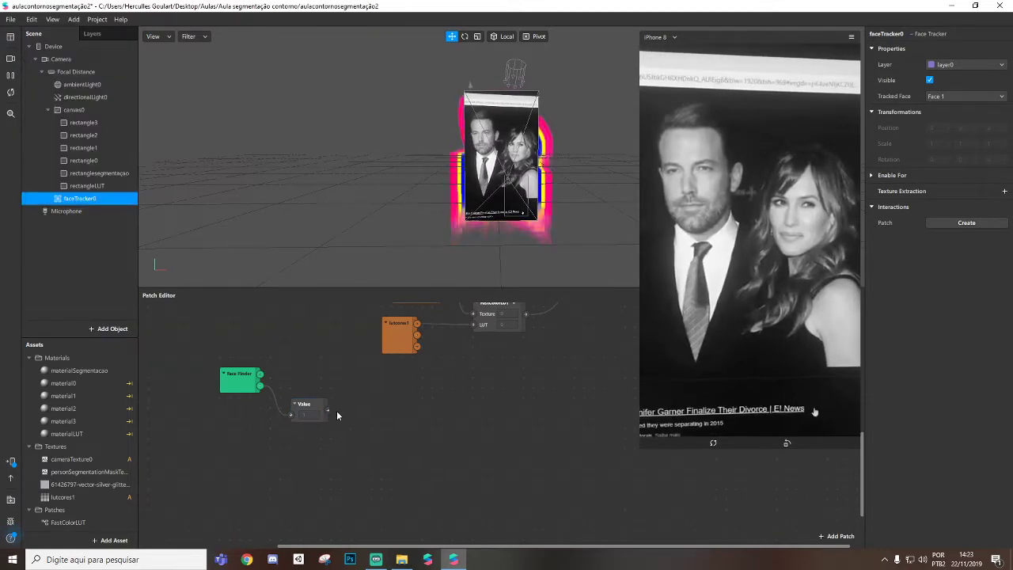
left_click_drag(301, 403, 331, 403)
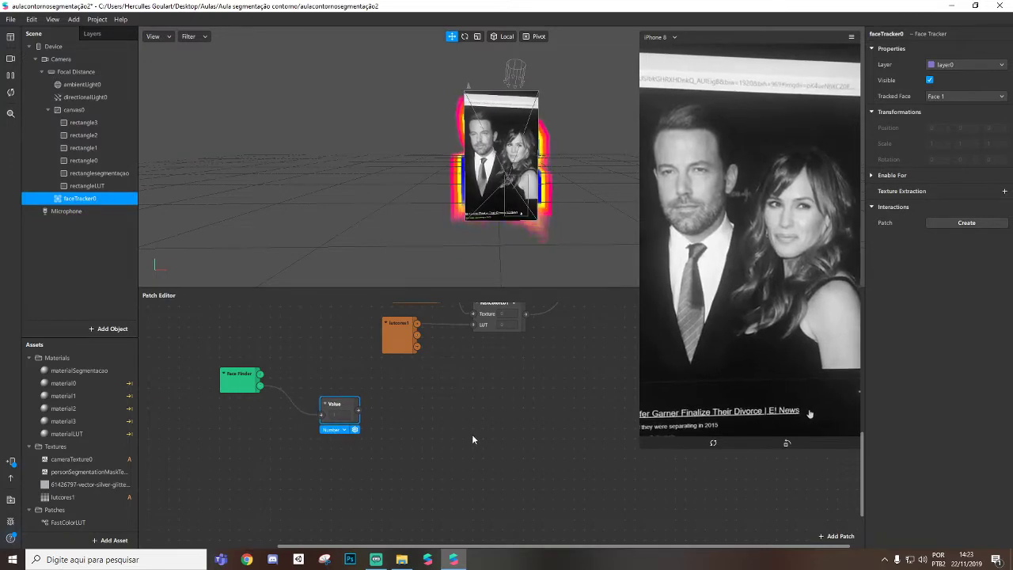
Add a second face tracker object to the scene.
left_click(110, 329)
double_click(43, 150)
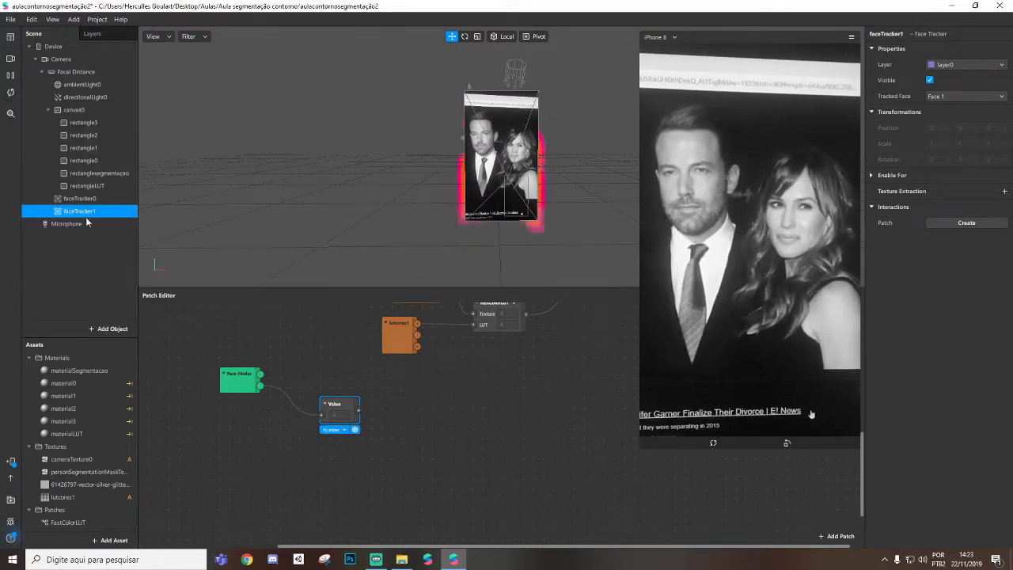
Delete the second face tracker, faceTracker1, from the scene.
left_click(81, 201)
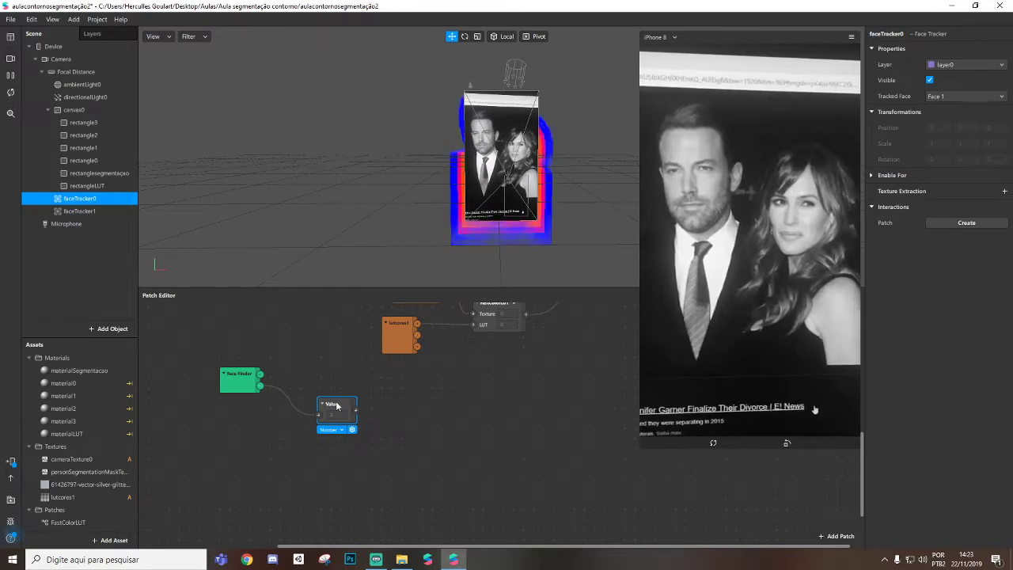
left_click(96, 212)
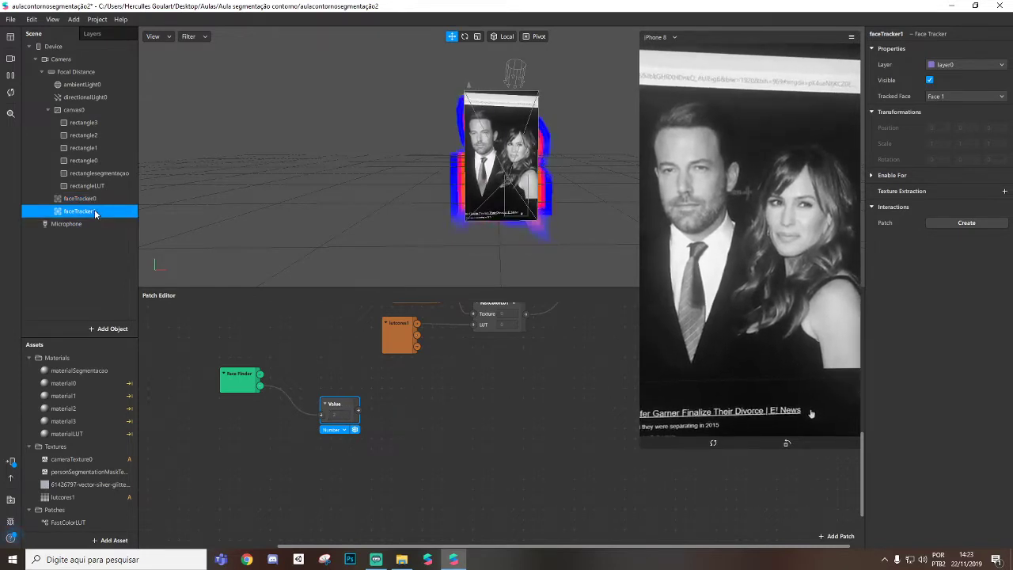
left_click(95, 198)
left_click(86, 212)
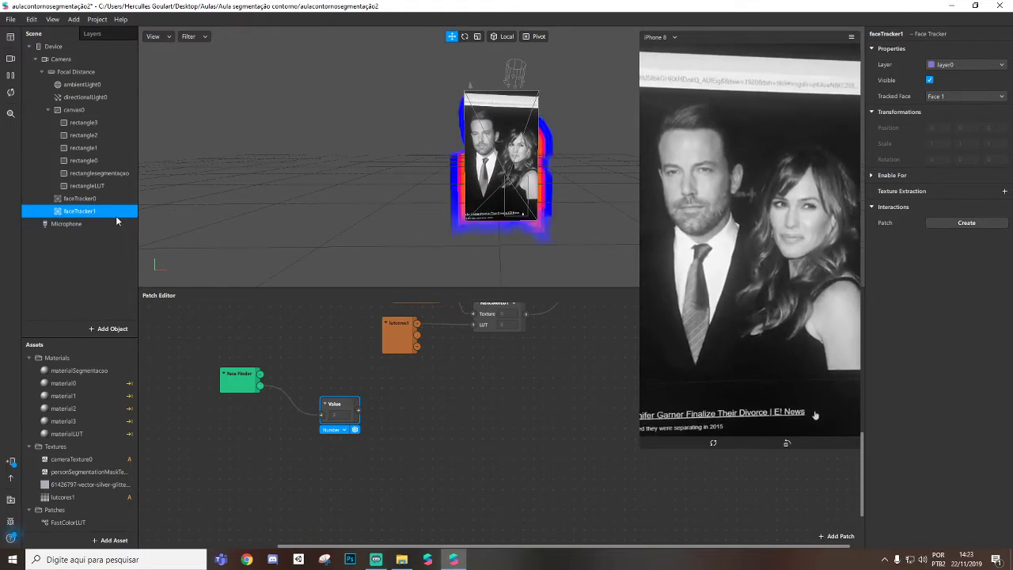
key("Delete")
left_click(88, 200)
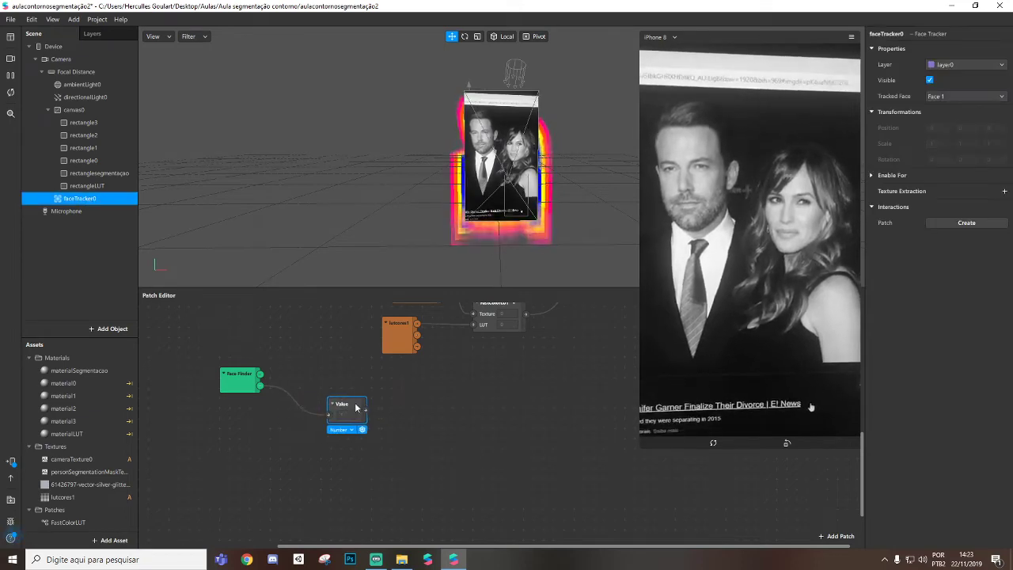
Add a second face tracker back to the scene beneath faceTracker0.
left_click(110, 329)
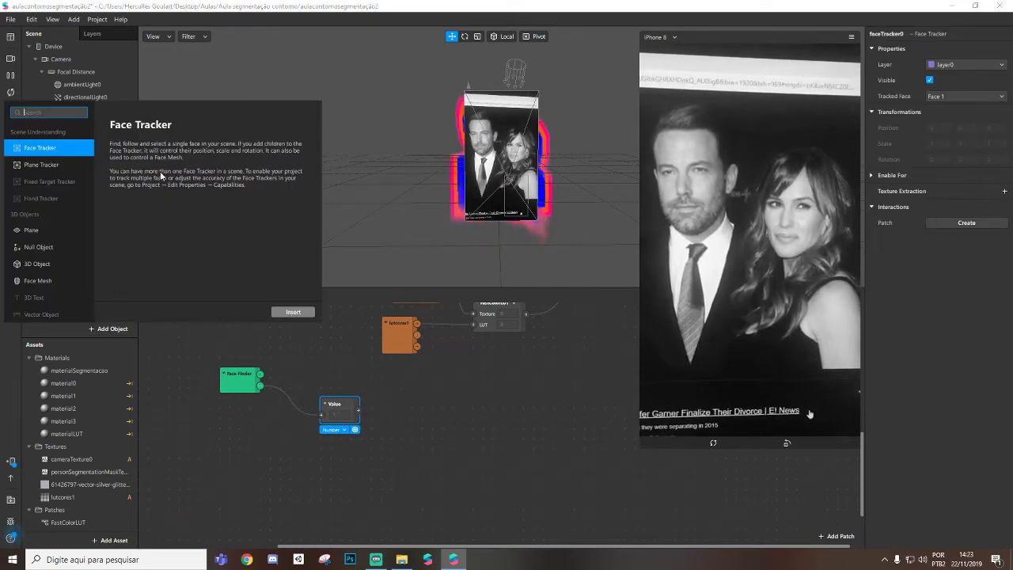
left_click(47, 131)
left_click(79, 211)
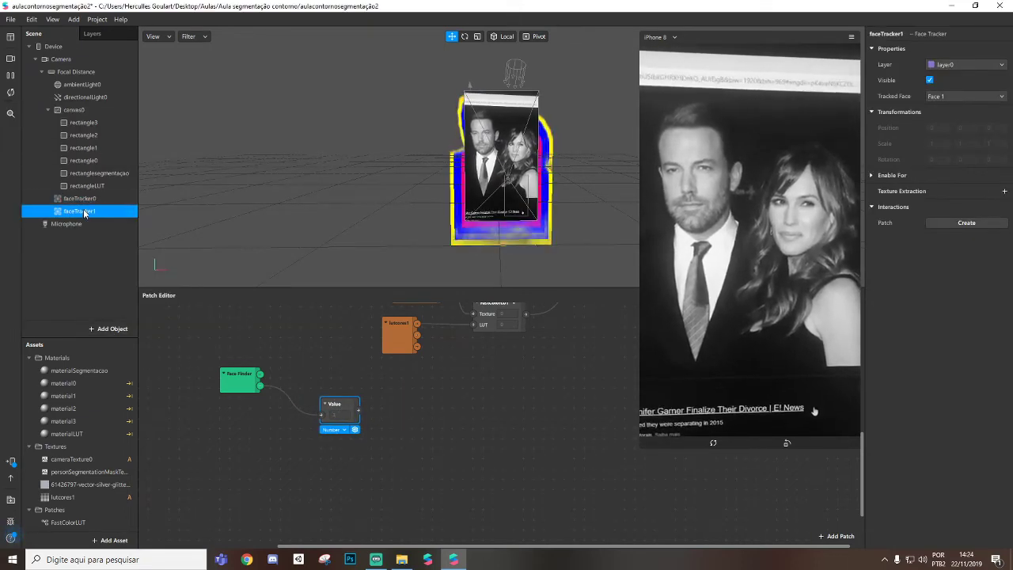
left_click(80, 199)
left_click(79, 210)
left_click(79, 199)
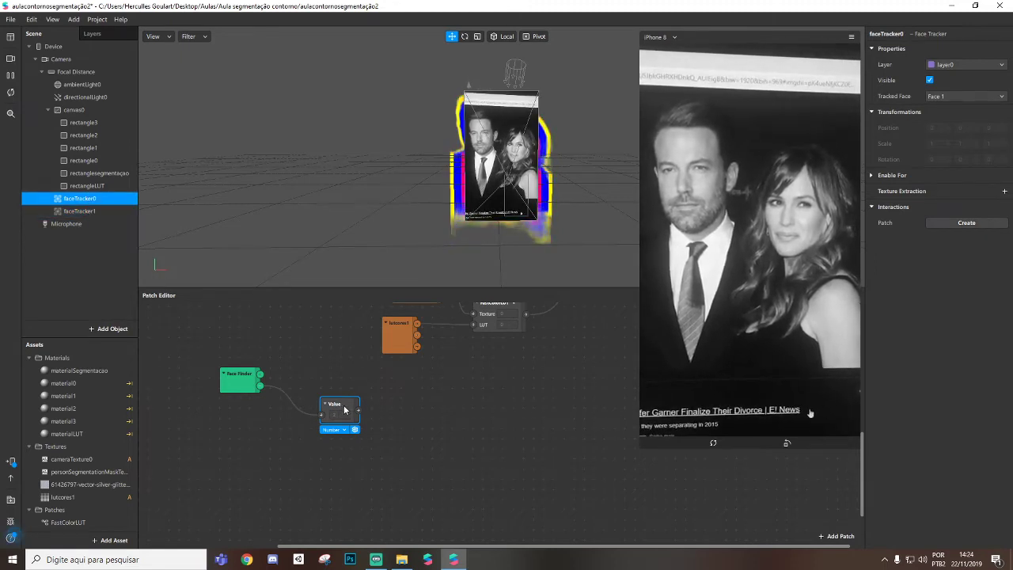
Switch the preview camera to the Logitech HD Webcam C270 and delete the Value patch from the graph.
left_click(10, 58)
left_click(72, 76)
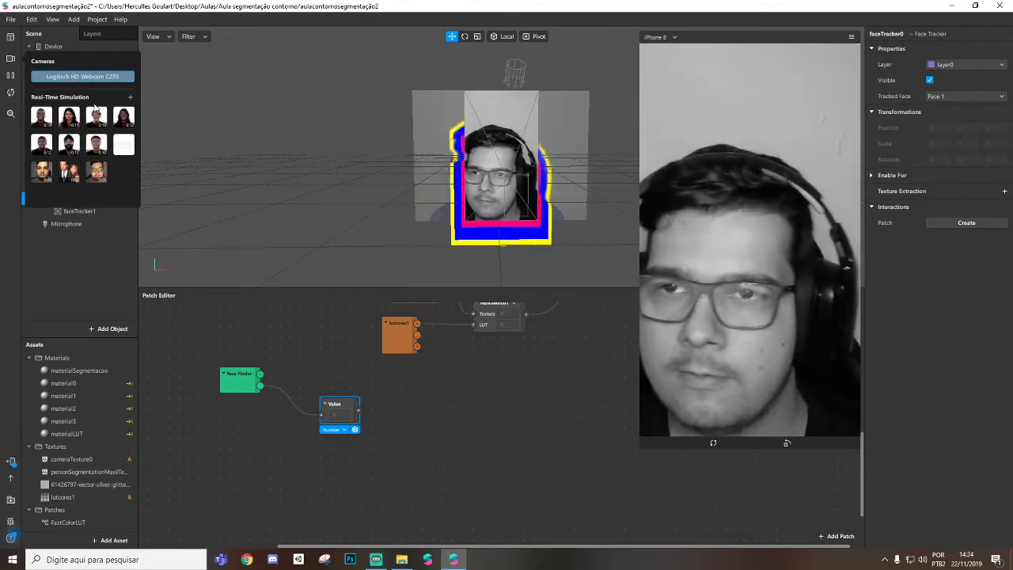
left_click(486, 480)
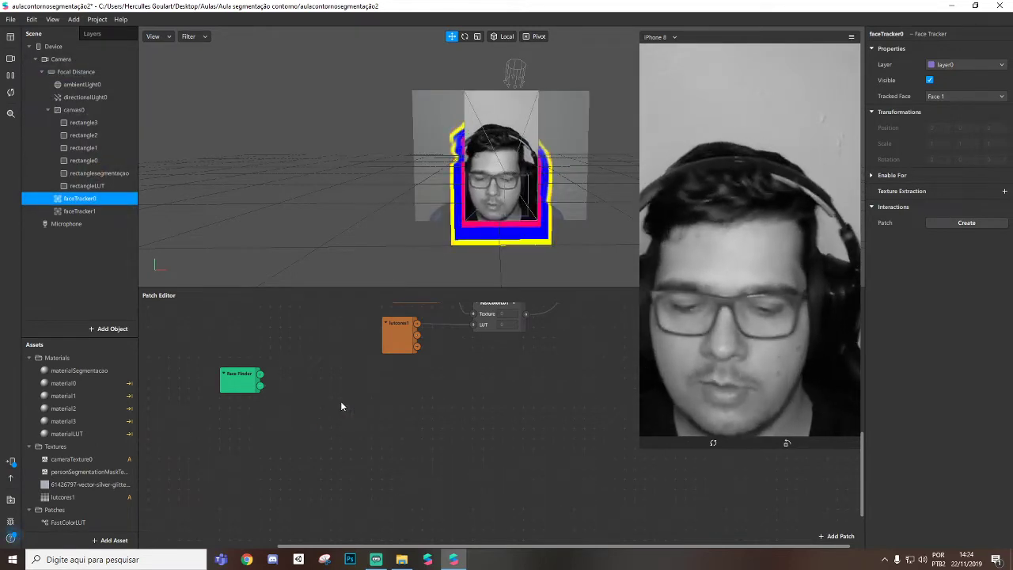
Add an Equals Exactly patch fed by Face Finder's Count output and set its second value to 2.
right_click(346, 437)
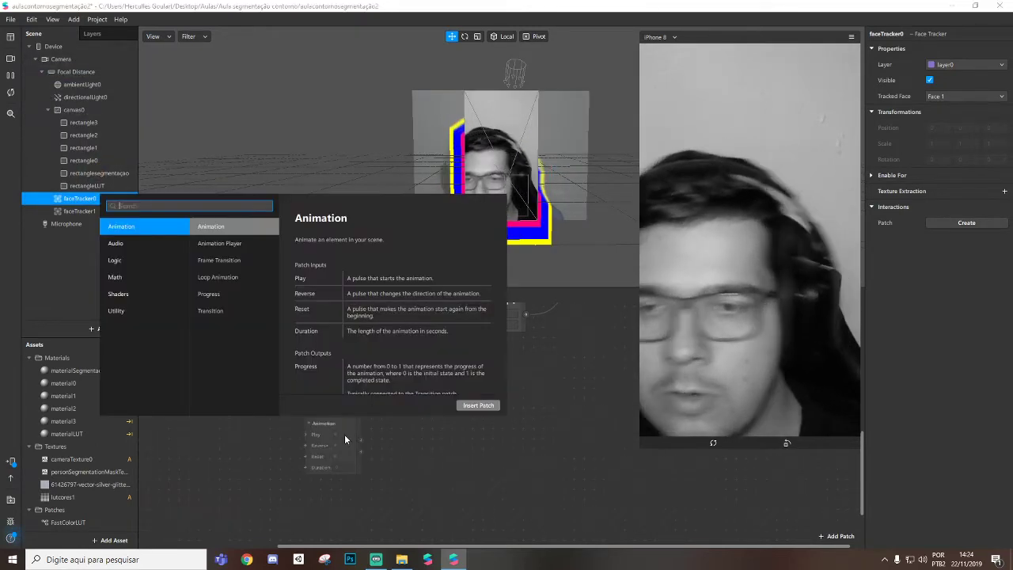
type("EQUAL")
key("Down")
key("Return")
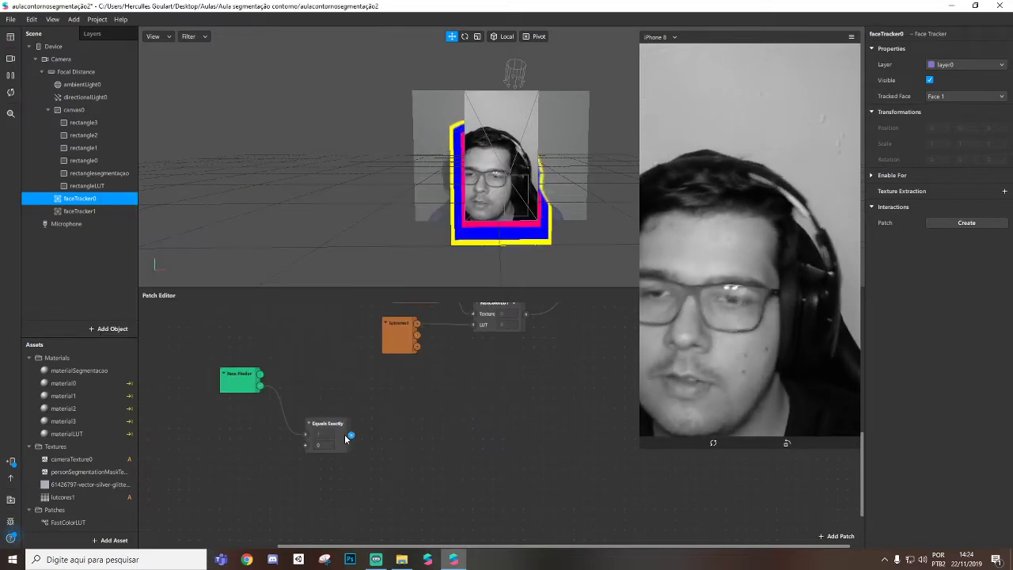
left_click(321, 446)
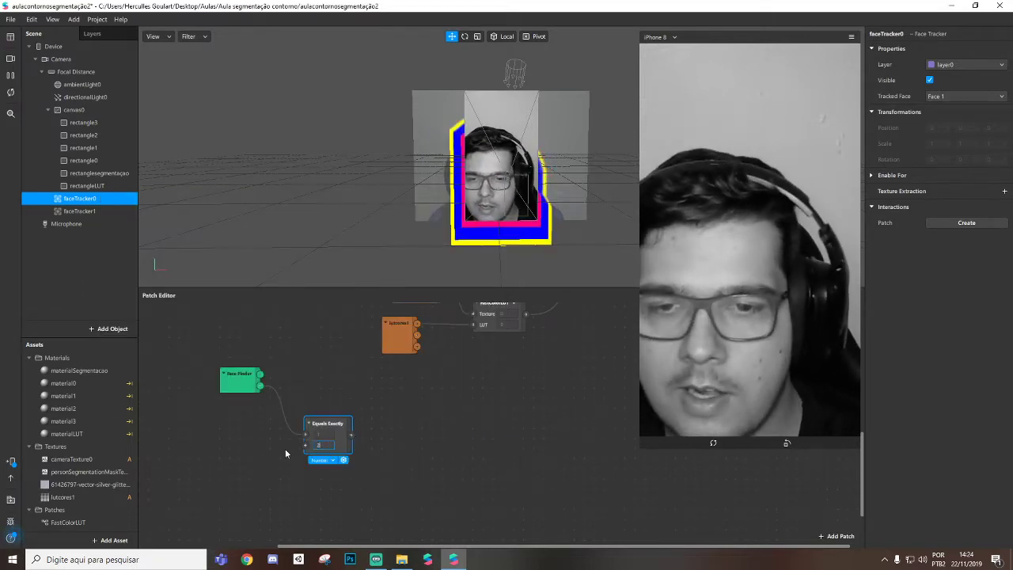
left_click_drag(319, 420, 305, 413)
scroll(395, 465, "up", 3)
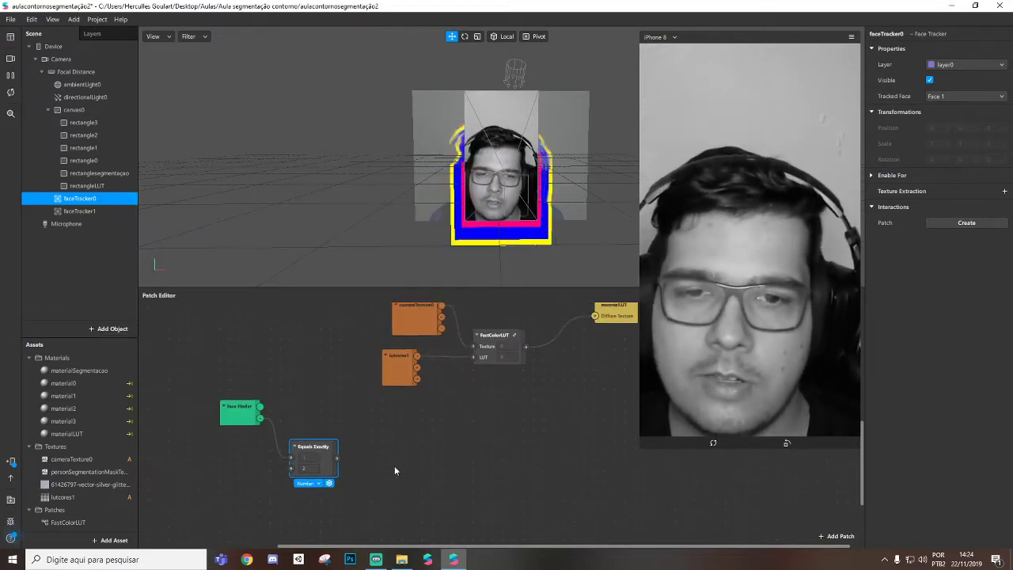
Space out the lutcores1 and FastColorLUT patches and insert an Add patch between lutcores1's RGBA output and the LUT input.
left_click(362, 384)
left_click_drag(513, 355, 524, 347)
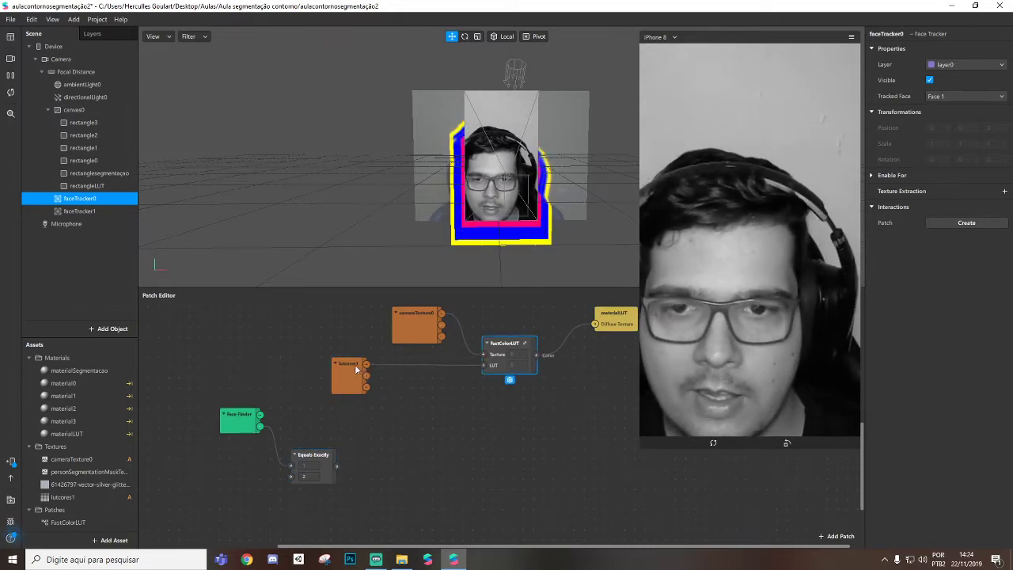
left_click_drag(356, 369, 354, 359)
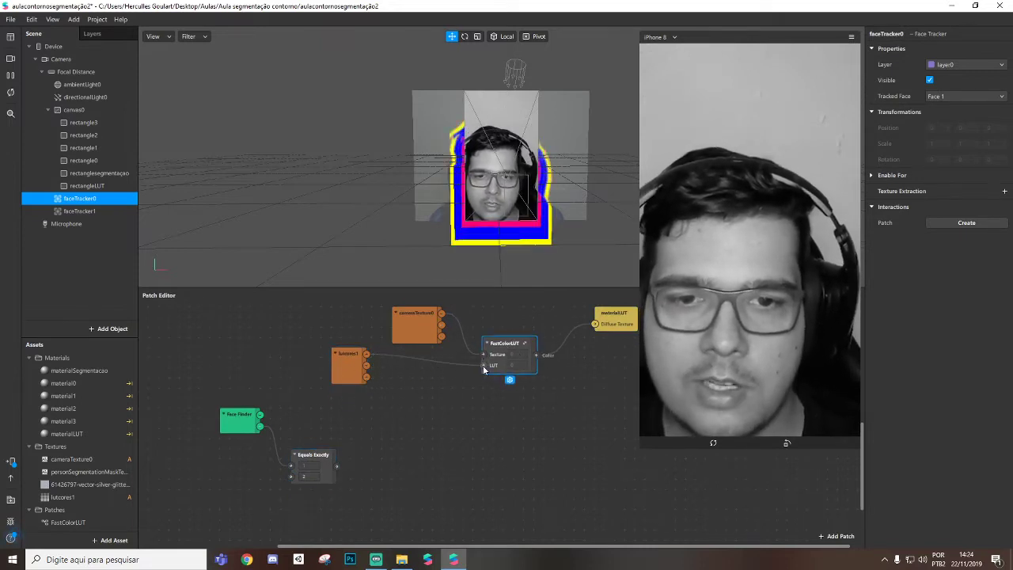
right_click(445, 408)
type("add")
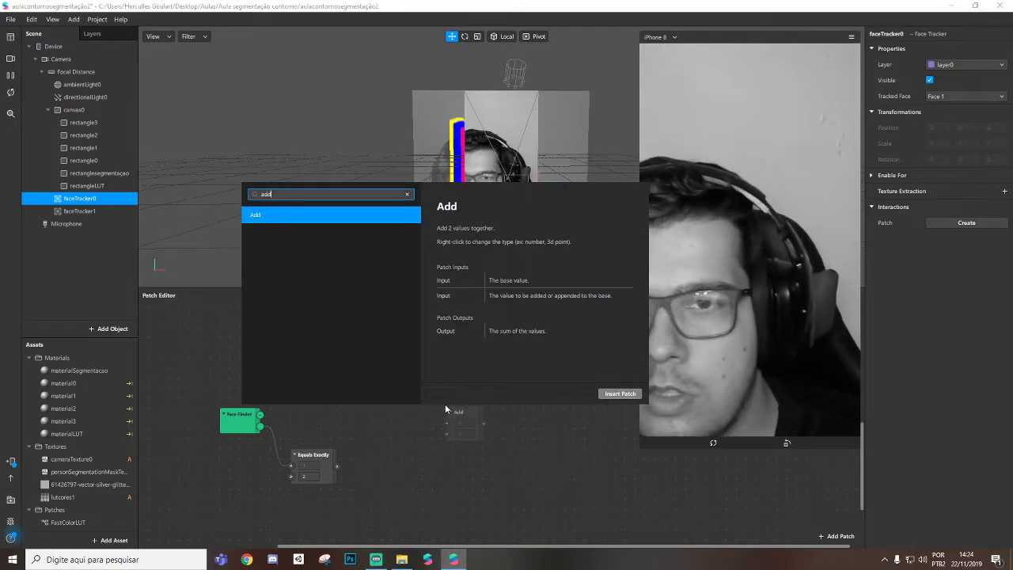
key("Return")
left_click_drag(446, 379, 439, 369)
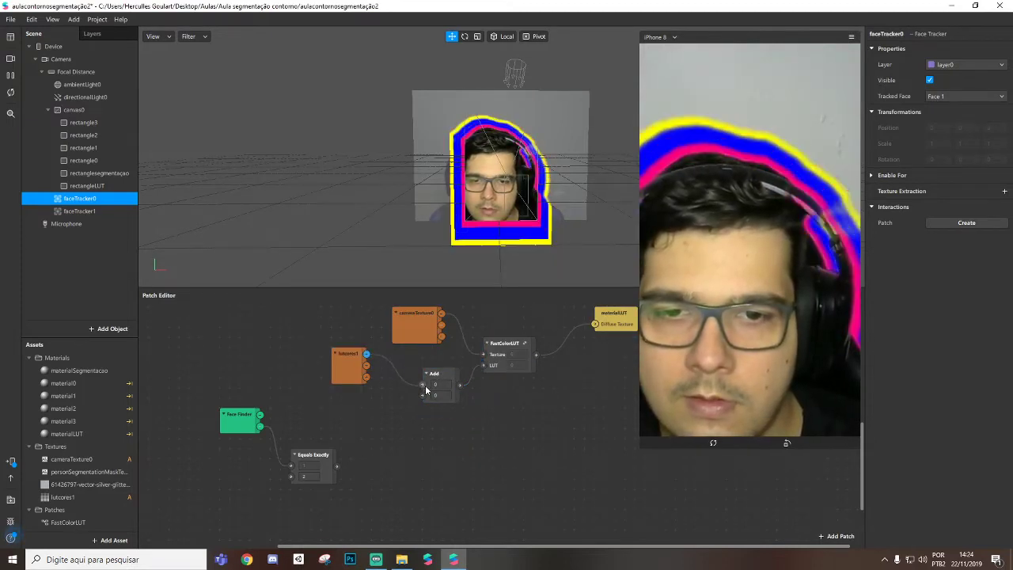
Set the Add patch's second value to -1 and tidy its position between lutcores1 and FastColorLUT.
left_click_drag(342, 365, 342, 375)
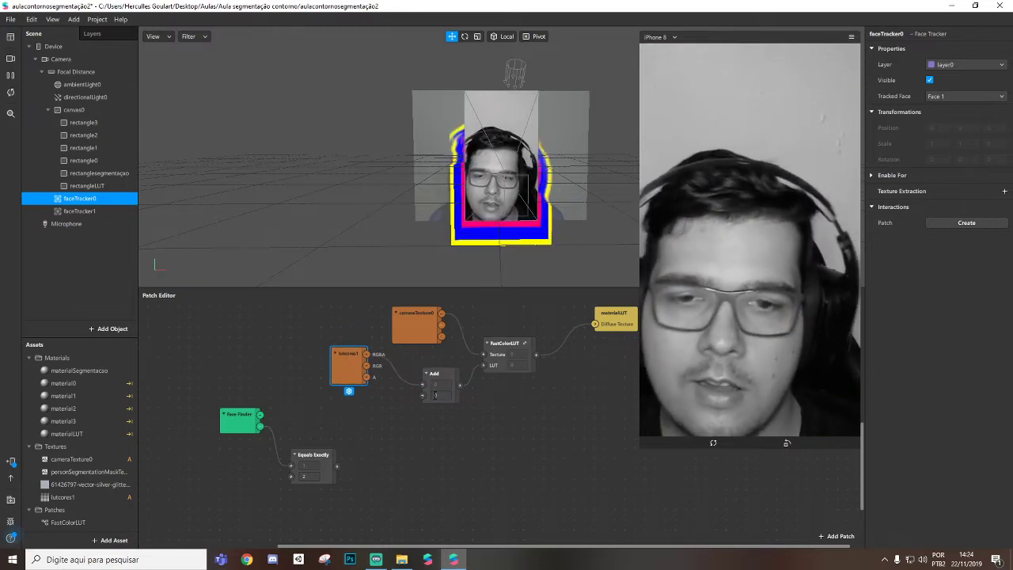
left_click_drag(445, 395, 434, 404)
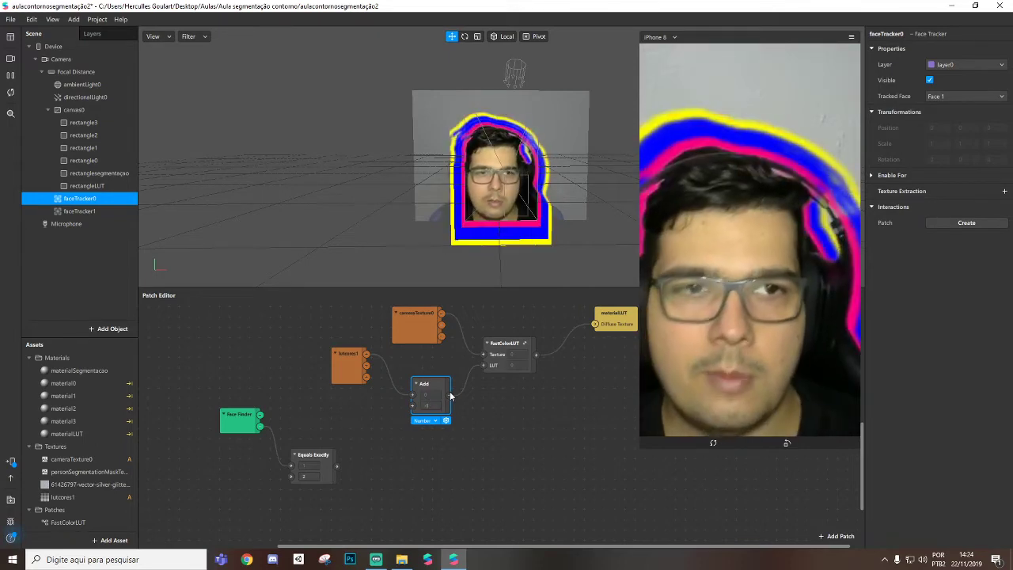
left_click_drag(435, 387, 444, 376)
Add an Animation patch and place it beside the Equals Exactly patch.
double_click(445, 478)
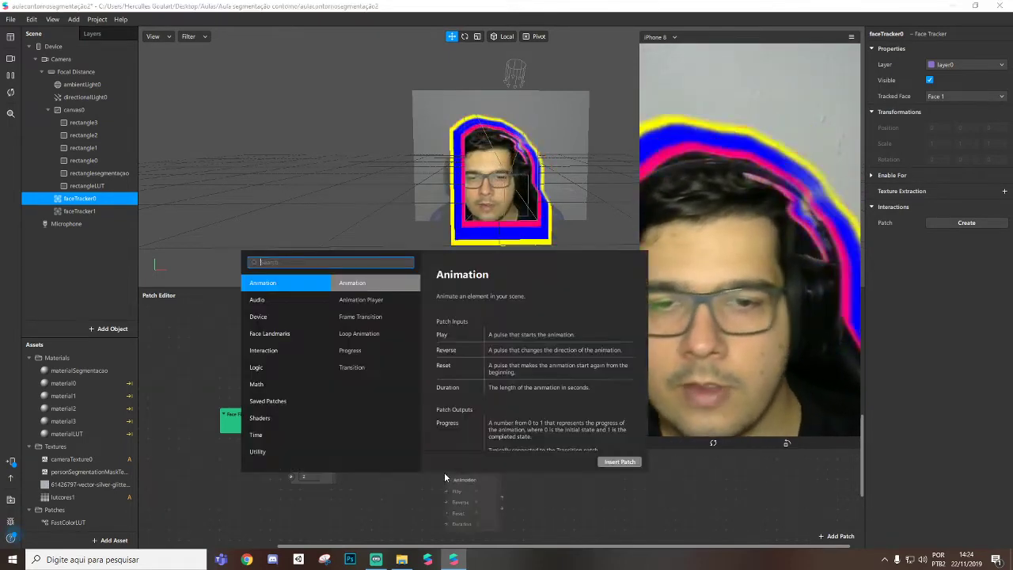
type("anim")
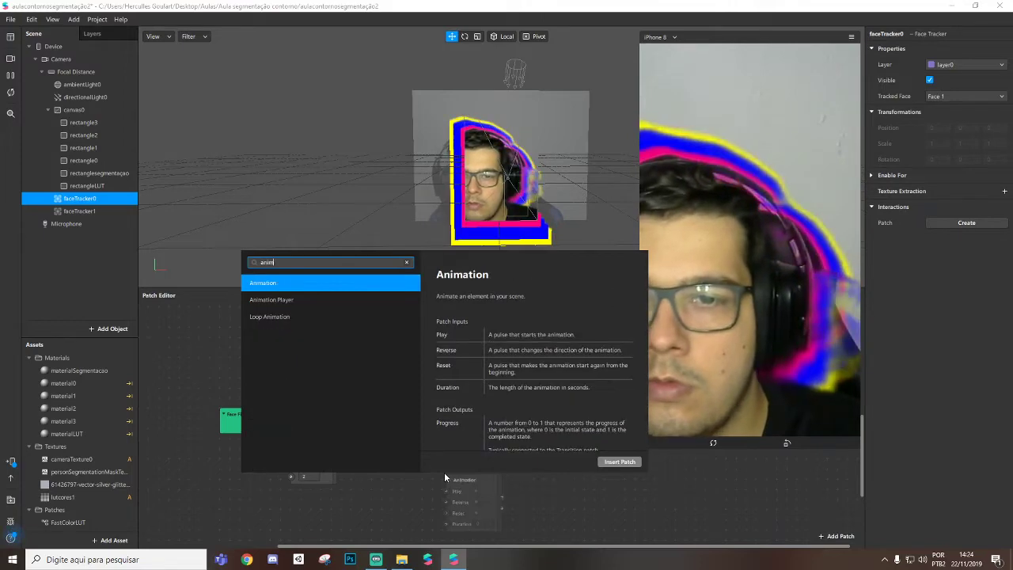
key("Return")
left_click_drag(445, 479, 352, 429)
Add a Transition patch driven by the Animation patch's Progress output and place it below FastColorLUT.
double_click(466, 457)
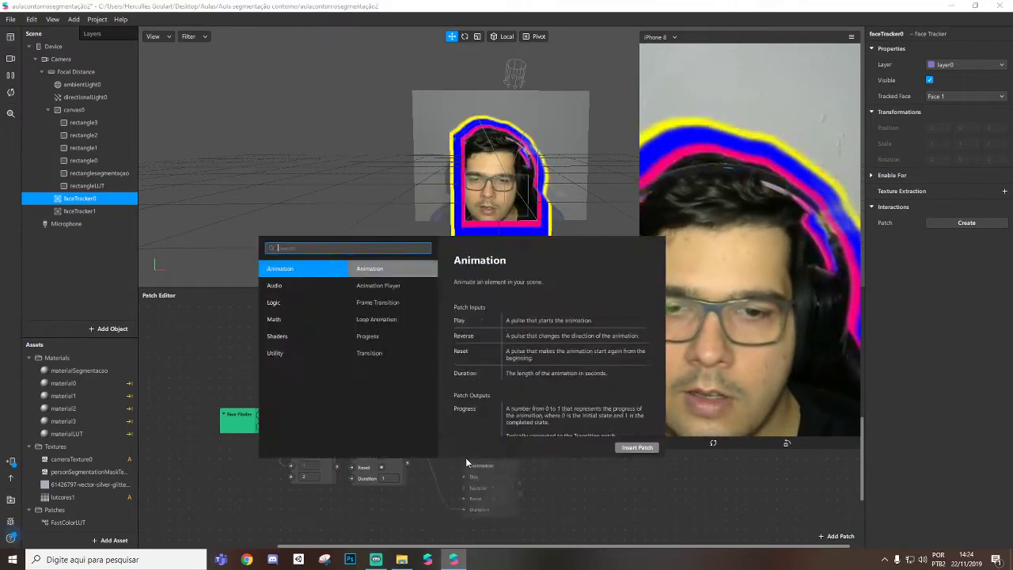
type("transition")
key("Down")
key("Return")
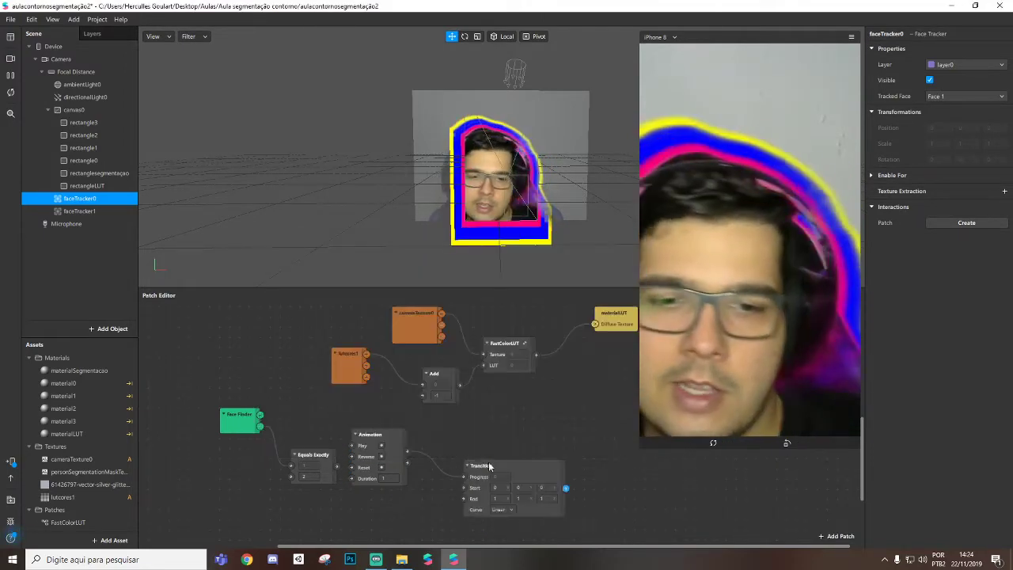
left_click_drag(497, 468, 498, 427)
Set the Transition patch's type to Number and its End value to -1.
left_click(504, 482)
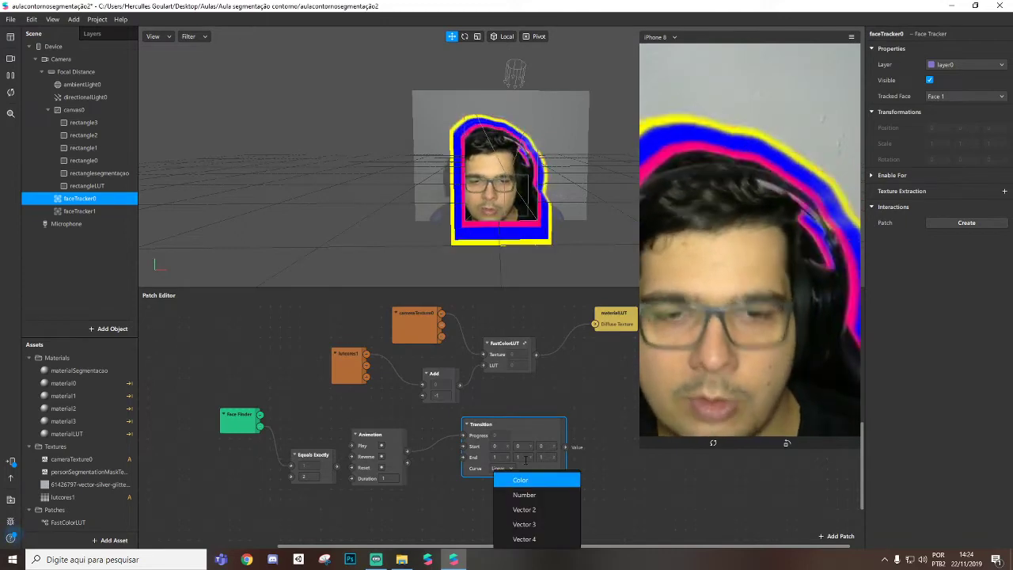
left_click(529, 494)
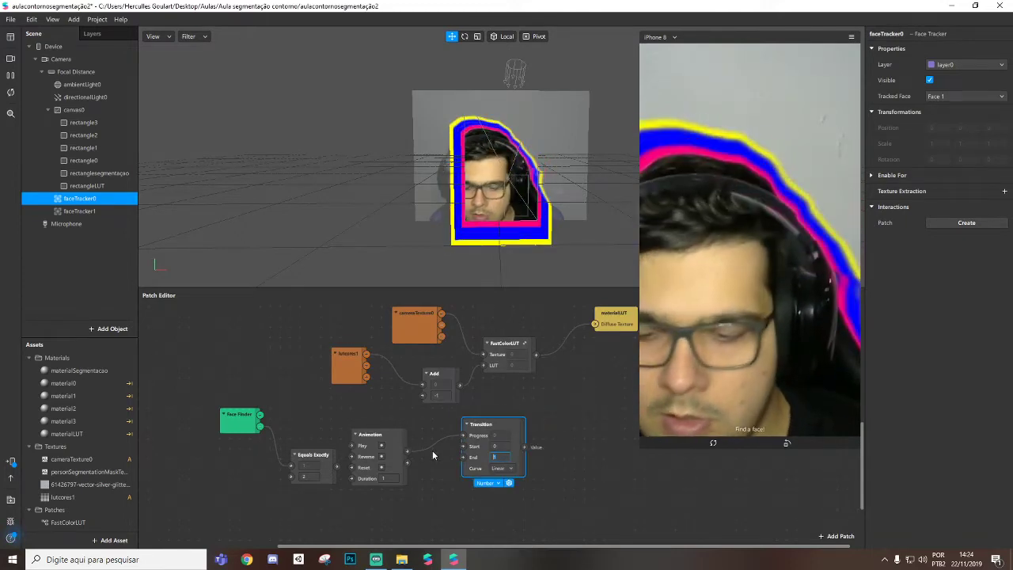
key("Return")
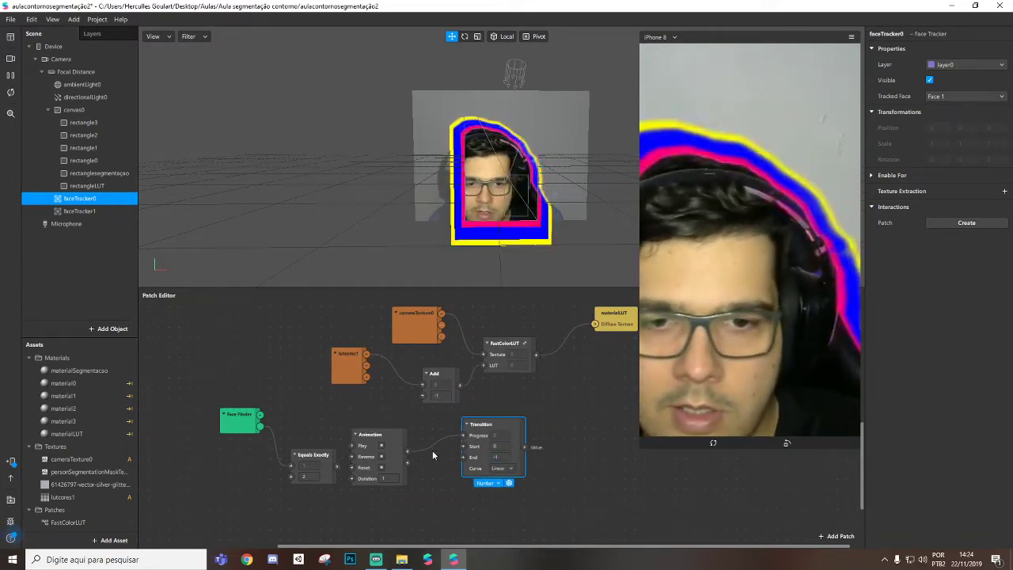
Connect the Transition's Value output to the Add patch's second input and move Animation and Transition away from Equals Exactly.
mouse_move(496, 423)
left_mouse_down()
mouse_move(378, 399)
mouse_move(418, 400)
mouse_move(512, 434)
left_mouse_up()
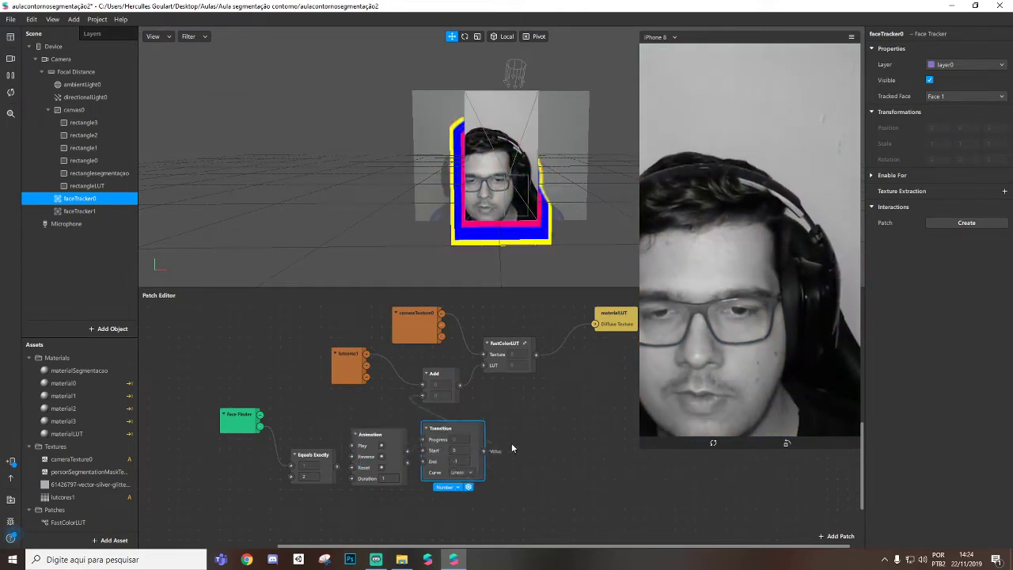
left_click_drag(376, 440, 435, 439)
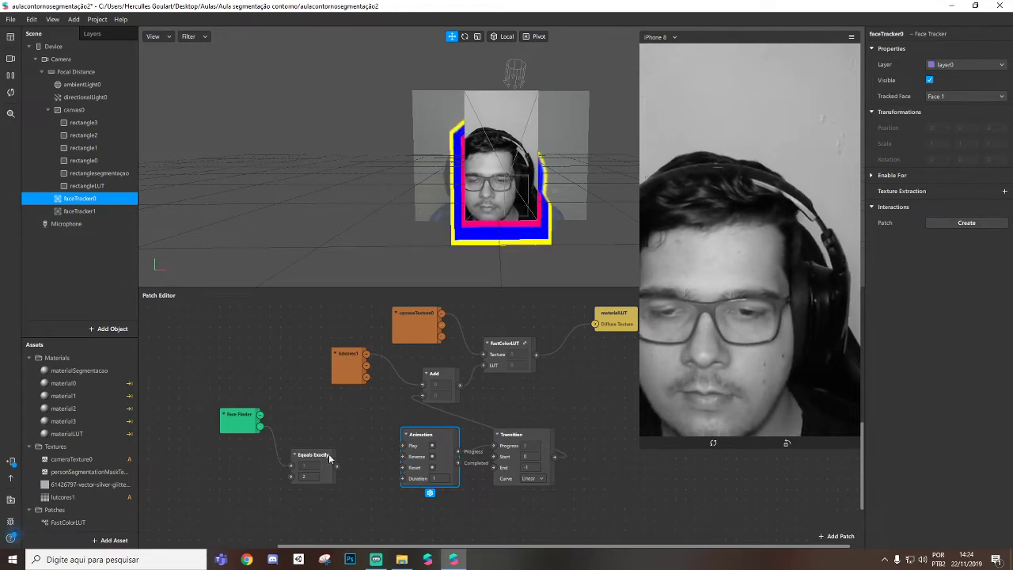
Insert a Pulse patch after Equals Exactly, connect its Turned On output to Animation's Play, and tidy the patch layout.
left_click_drag(330, 459, 291, 460)
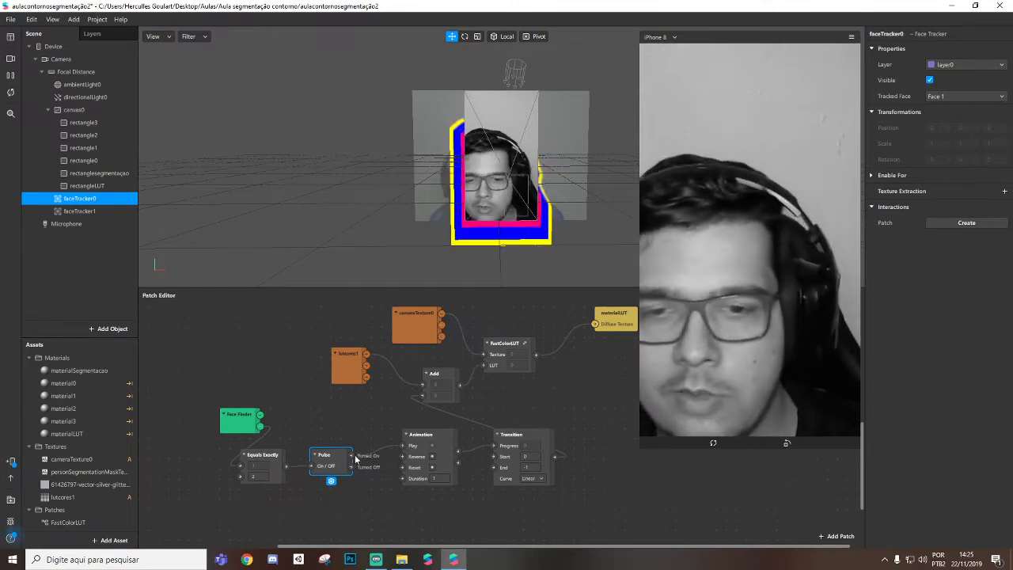
left_click_drag(512, 438, 511, 418)
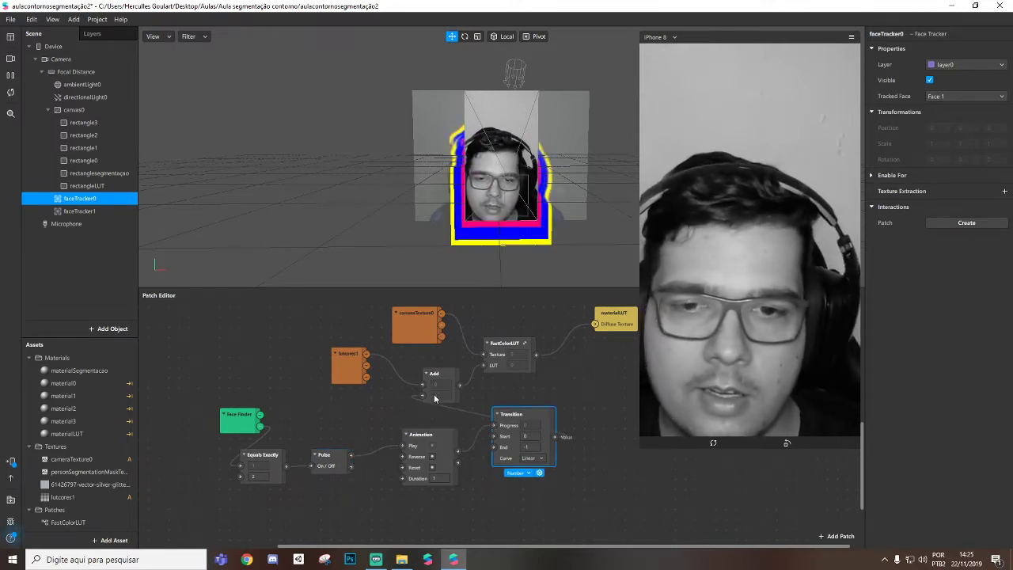
left_click_drag(322, 465, 319, 465)
scroll(370, 486, "down", 1)
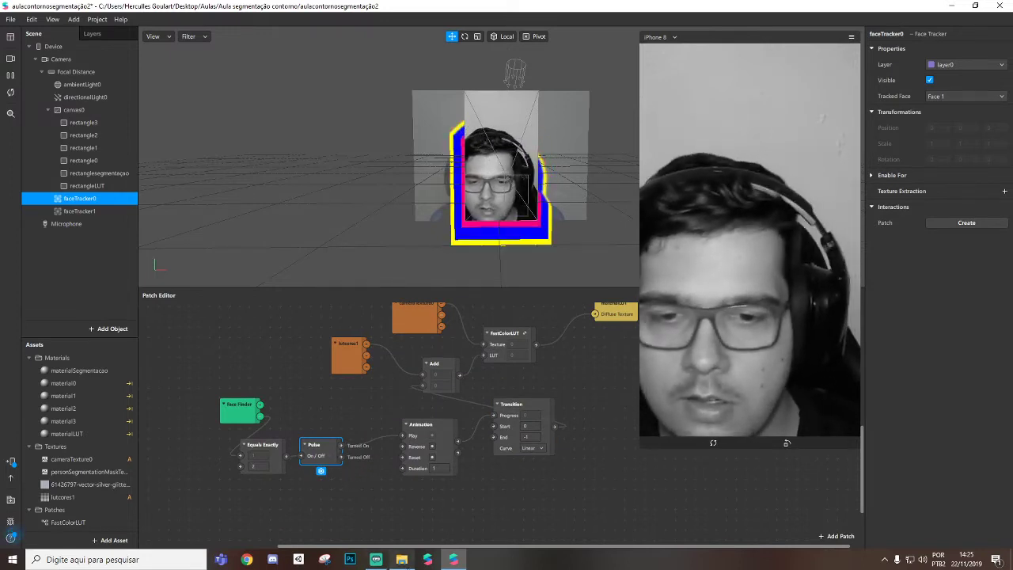
Import the TF2_15 audio file from File Explorer into the project's assets.
left_click(402, 559)
left_click_drag(410, 79, 102, 511)
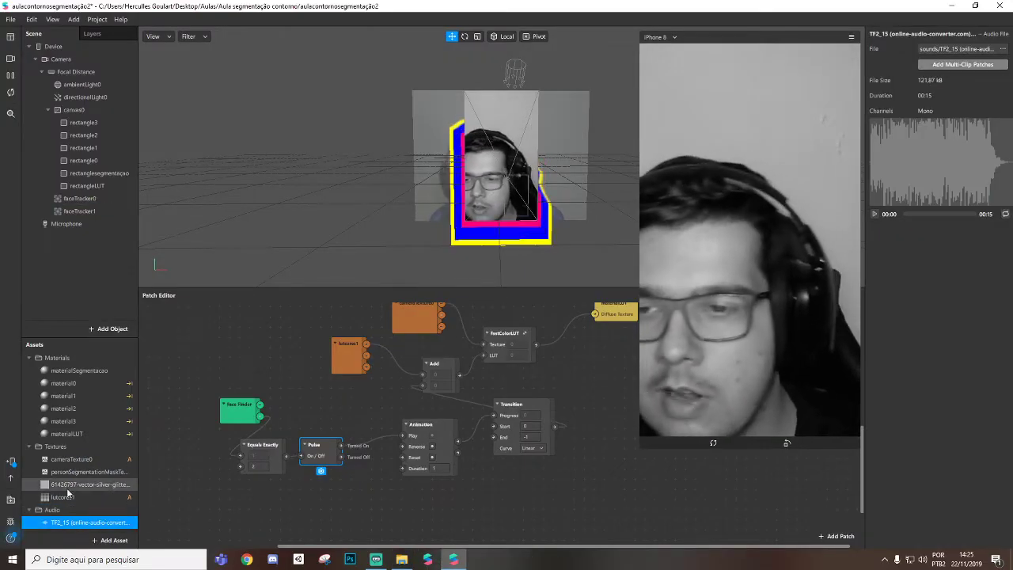
left_click(68, 486)
left_click(68, 497)
left_click(91, 522)
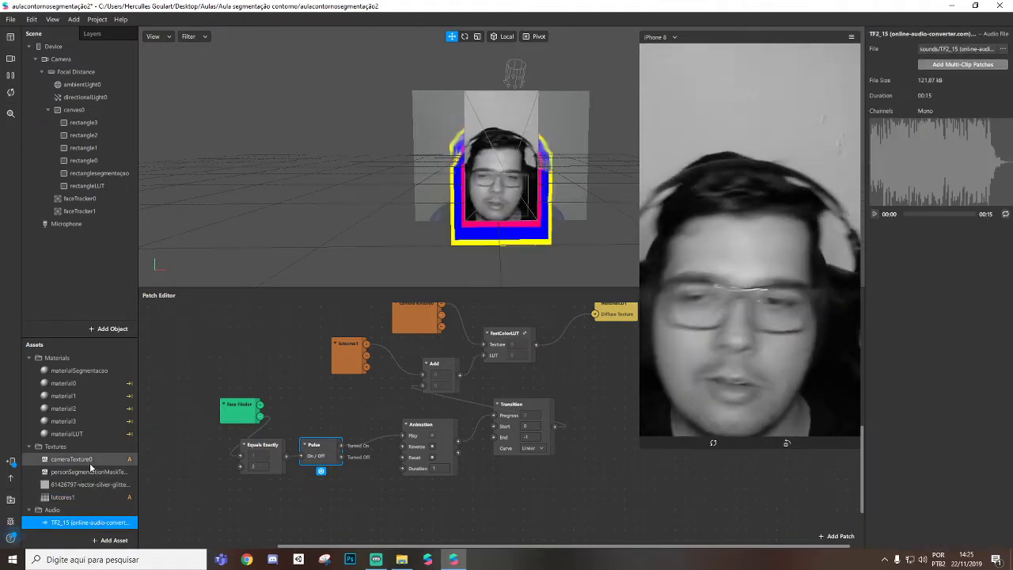
scroll(89, 467, "down", 2)
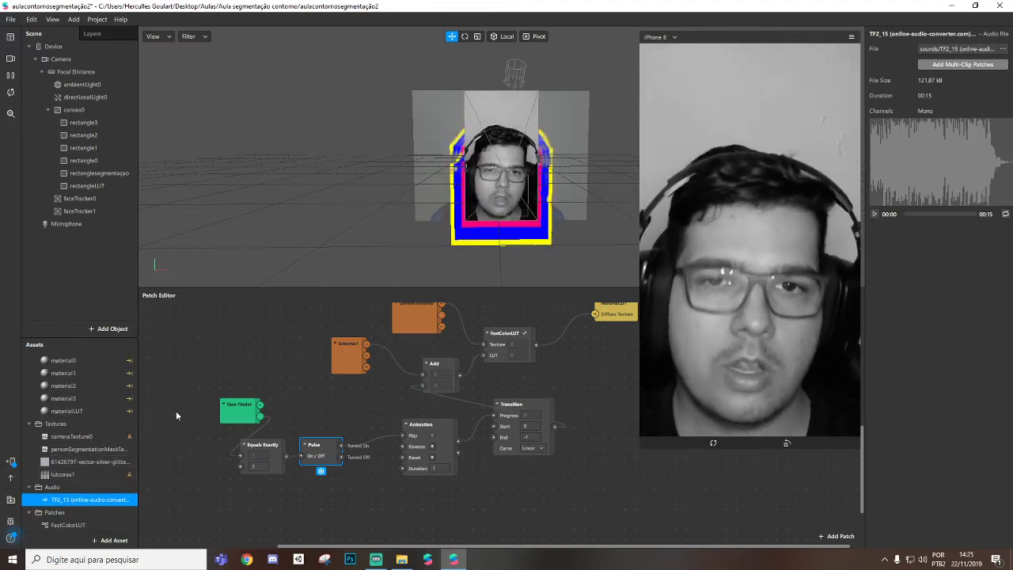
left_click(84, 525)
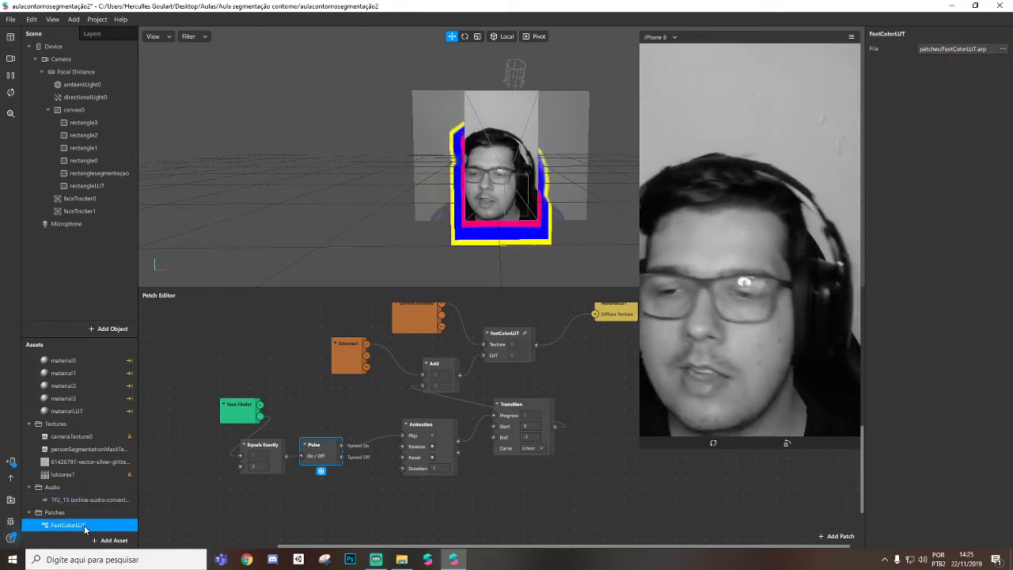
Create an audio playback controller in the assets and assign the imported TF2_15 audio file to it.
key("Up")
key("Up")
key("Up")
key("Up")
key("Up")
left_click(97, 500)
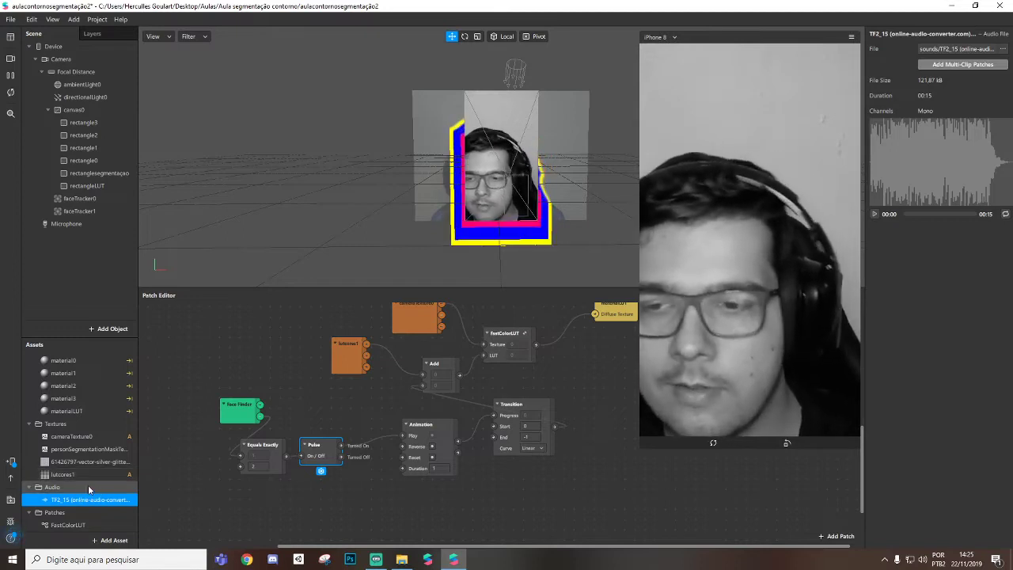
left_click(111, 540)
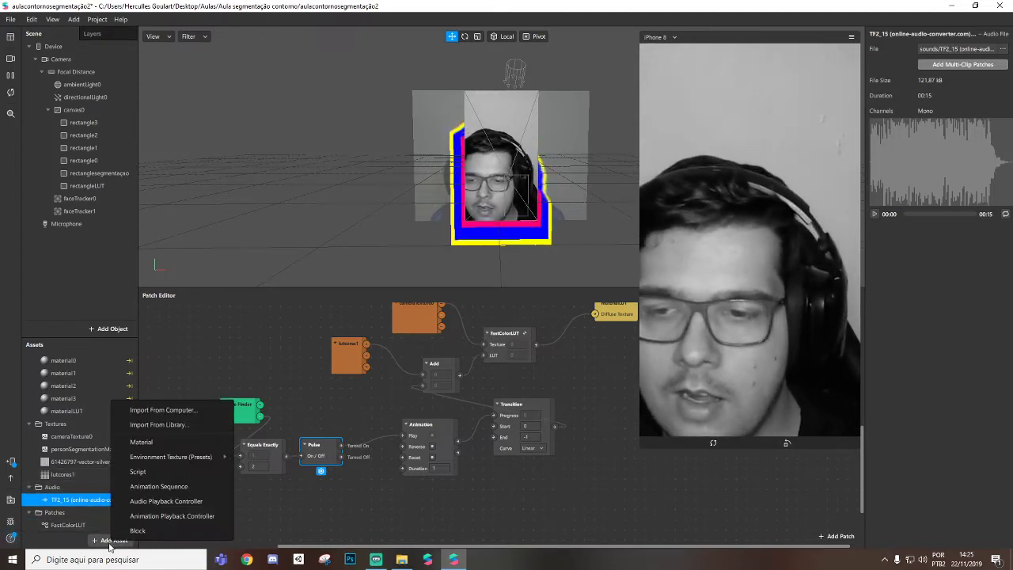
left_click(179, 501)
left_click(946, 49)
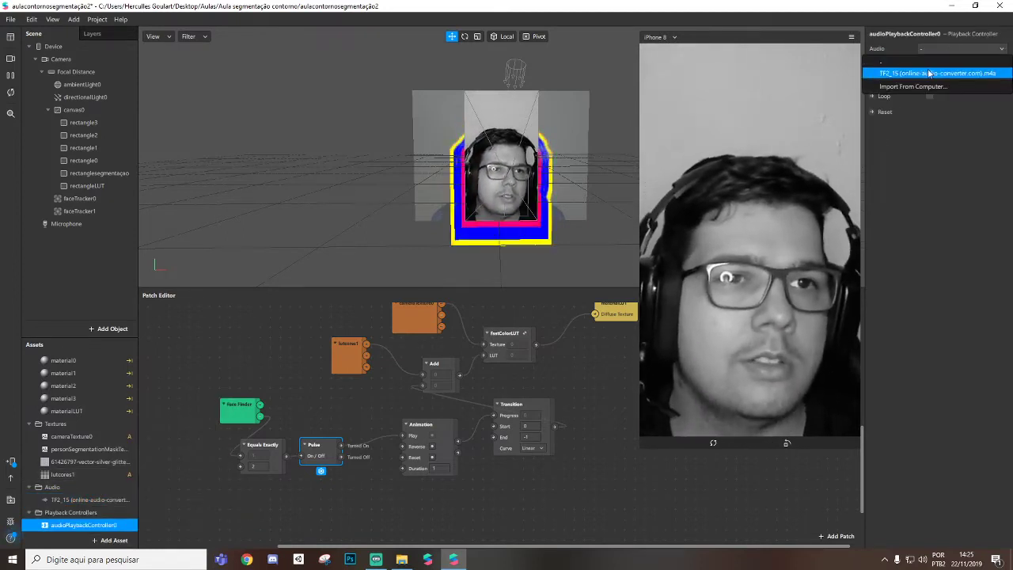
left_click(937, 73)
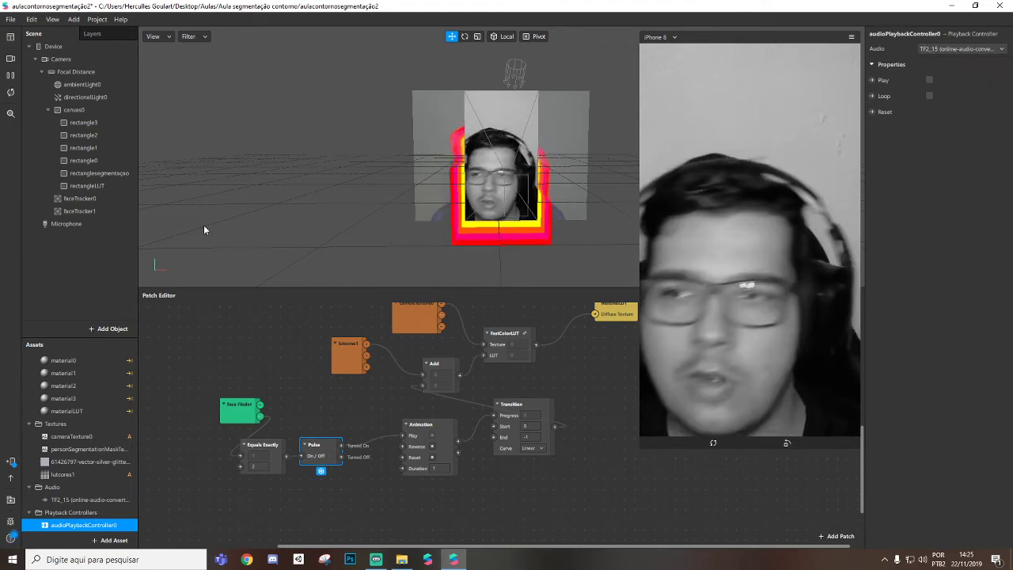
Add a Speaker to the scene, set its volume to 10 and choose audioPlaybackController0 as its audio.
right_click(80, 240)
mouse_move(103, 250)
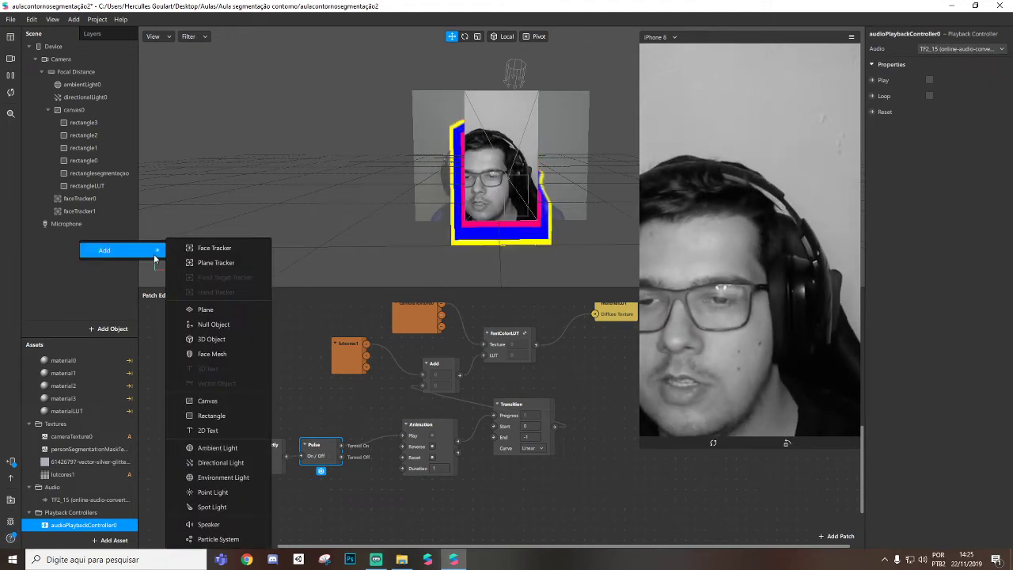
left_click(208, 524)
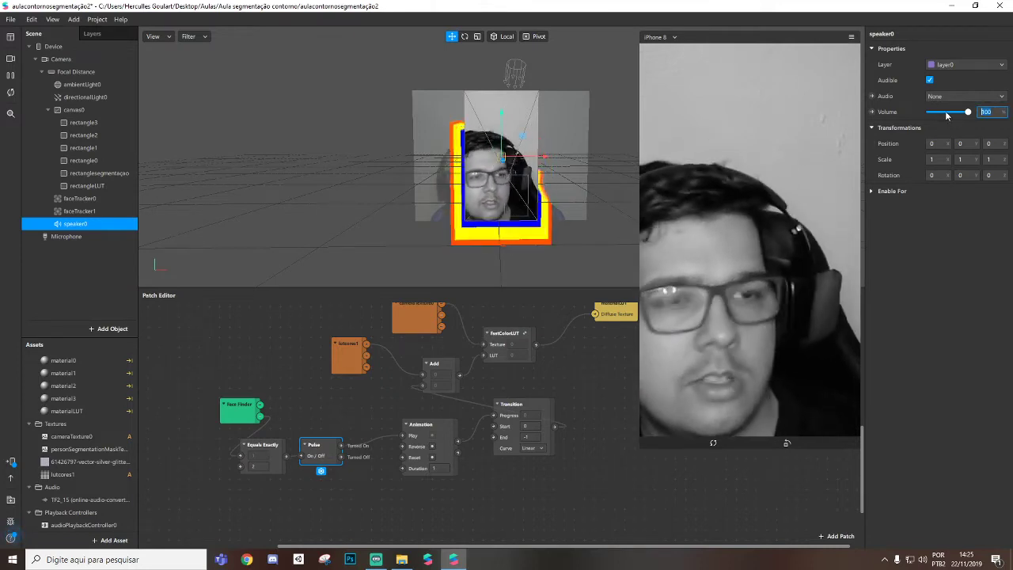
left_click_drag(967, 111, 934, 112)
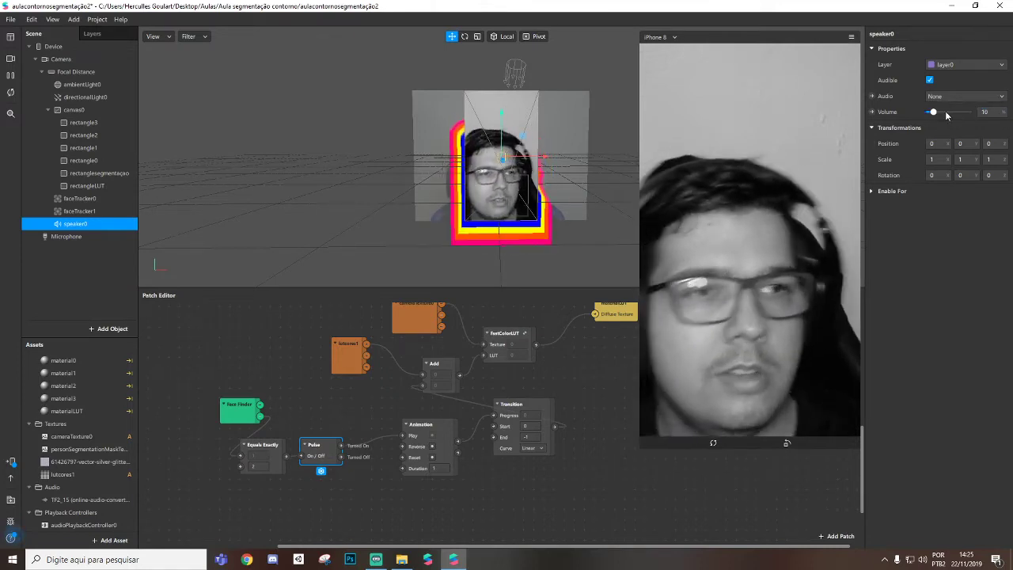
left_click(950, 96)
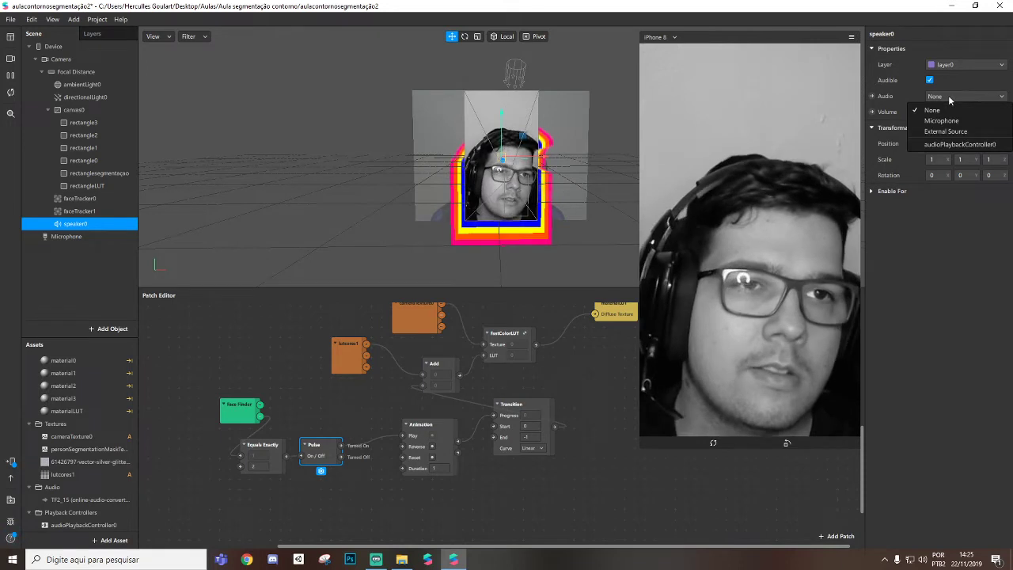
left_click(963, 143)
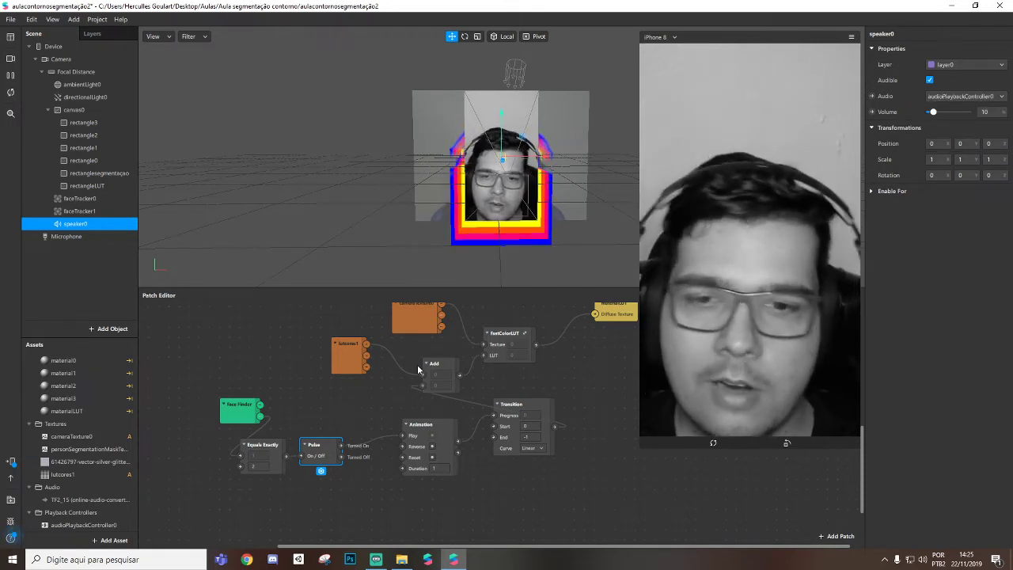
Create a patch for the audio playback controller's Play property and connect the Equals Exactly output to it.
left_click(84, 524)
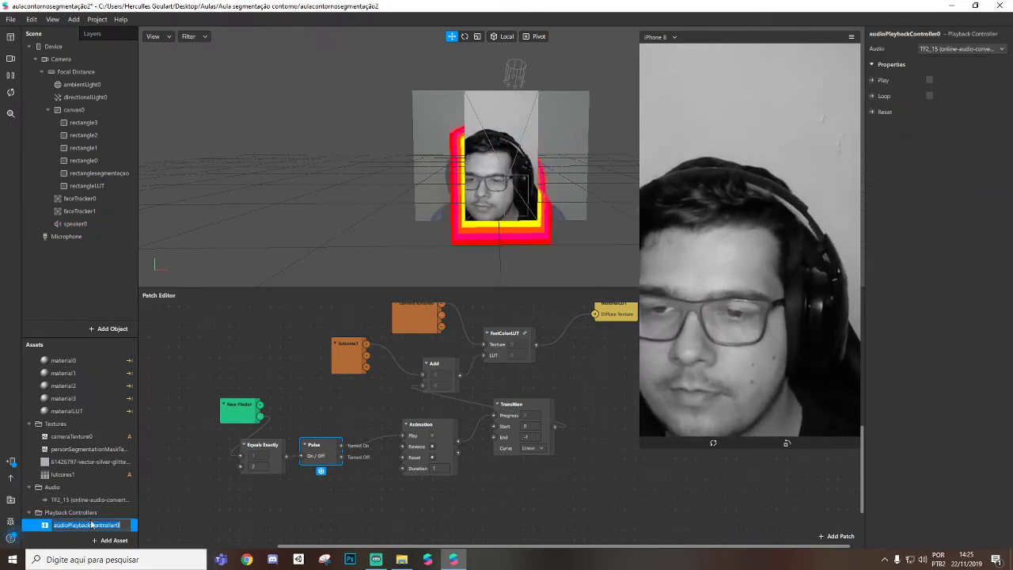
left_click(872, 80)
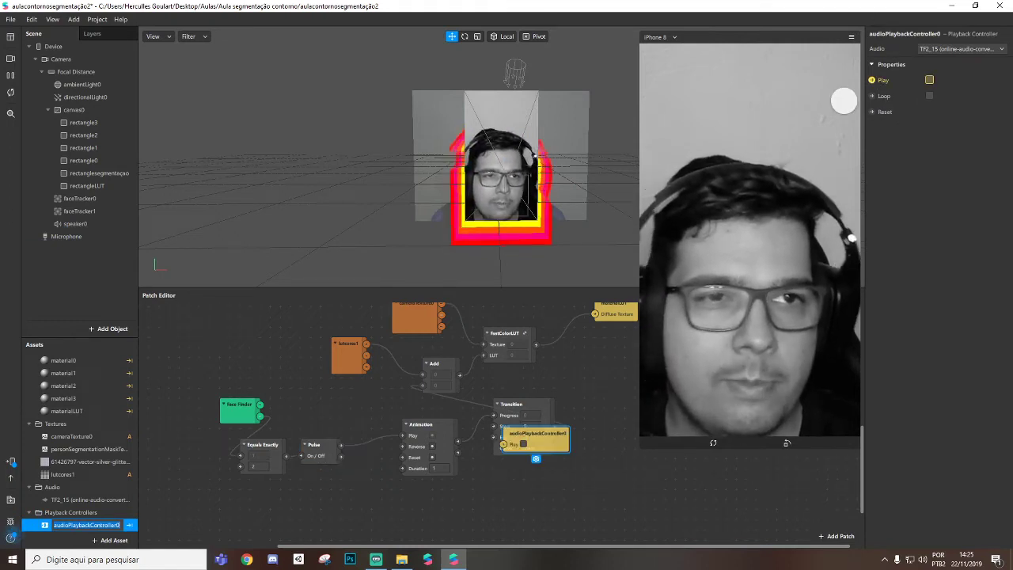
left_click_drag(531, 430, 470, 489)
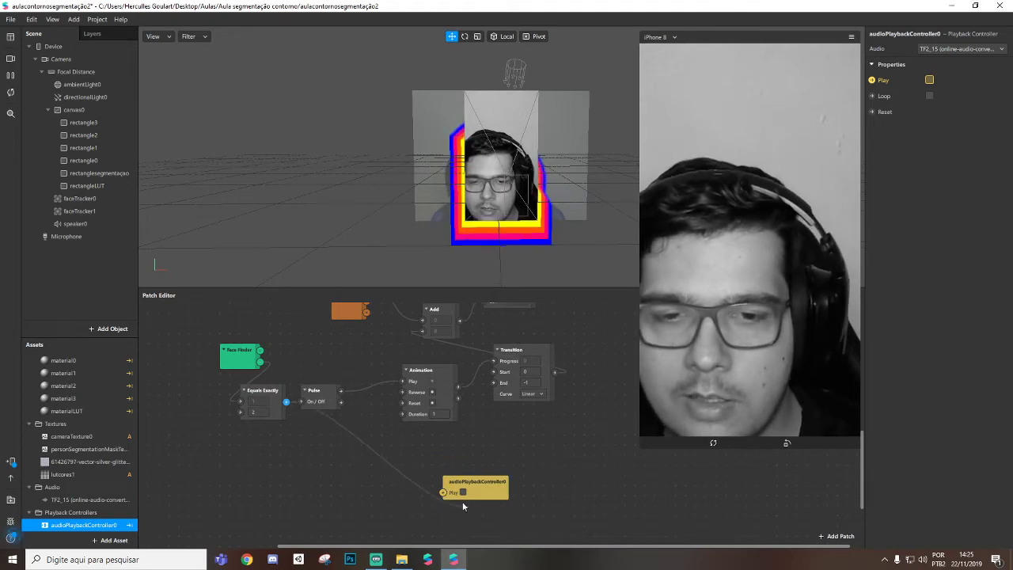
left_click_drag(270, 403, 246, 398)
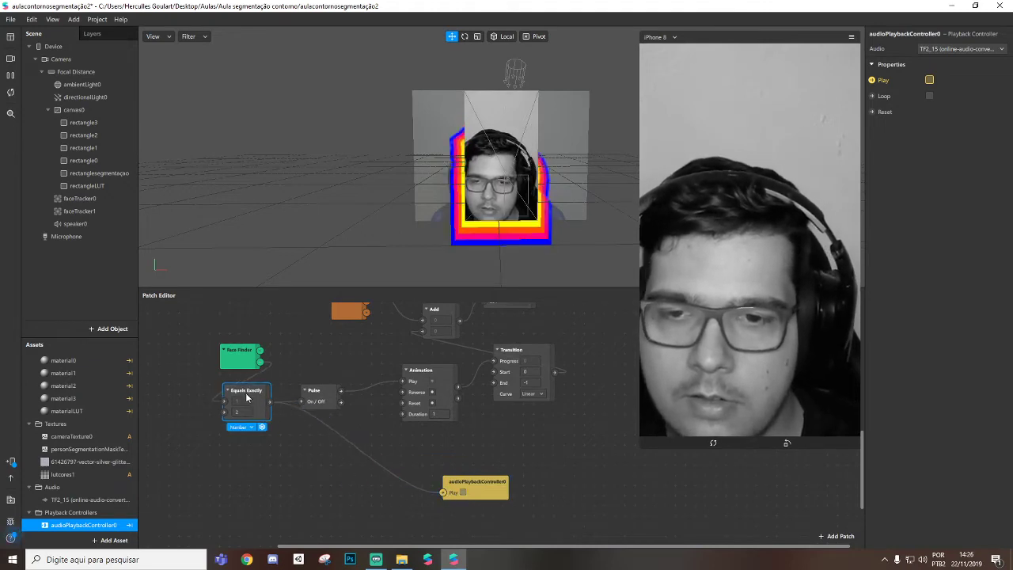
left_click(296, 401)
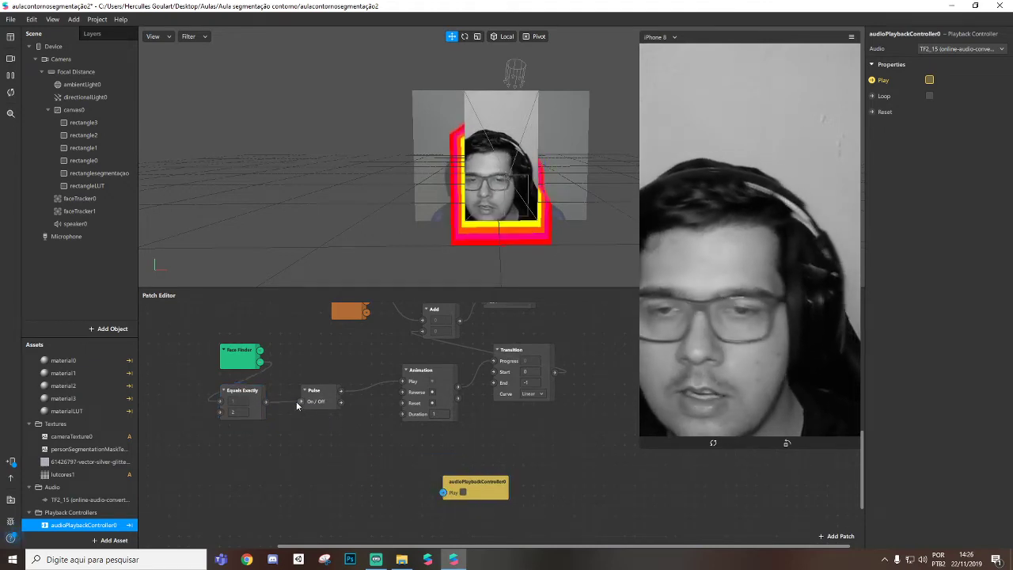
left_click_drag(266, 402, 376, 451)
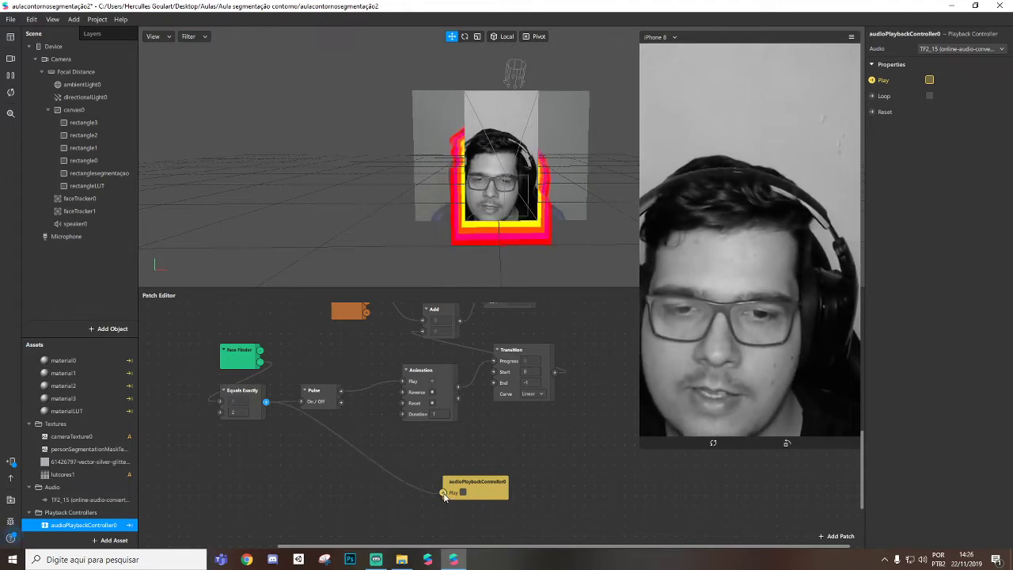
left_click_drag(405, 484, 458, 455)
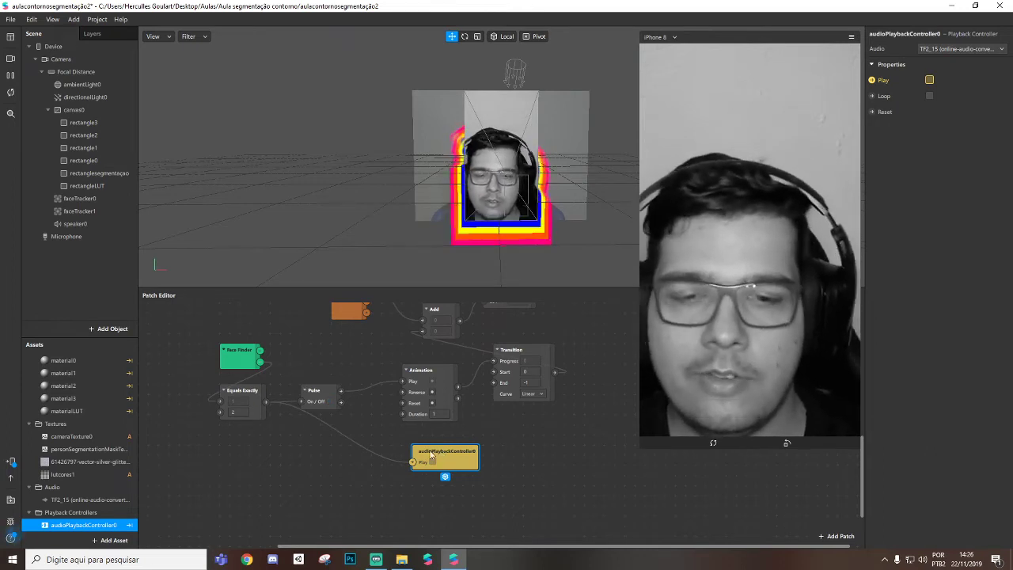
Route Pulse's Turned On output through a new Switch patch's Turn On input to audioPlaybackController0's Play, and space out the patches.
left_click_drag(432, 453, 480, 459)
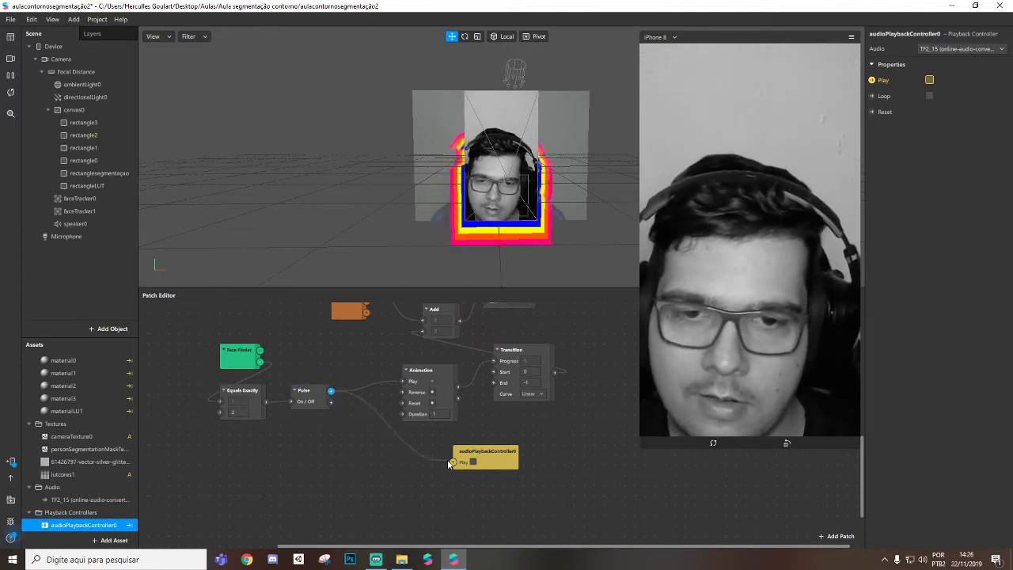
left_click_drag(478, 462, 500, 452)
left_click_drag(390, 409, 301, 437)
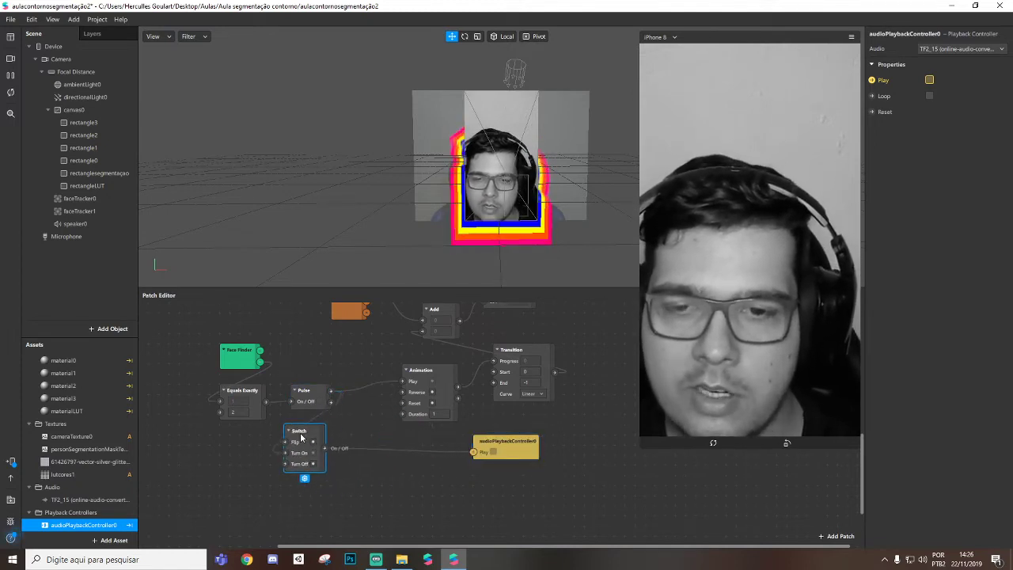
left_click_drag(485, 443, 413, 453)
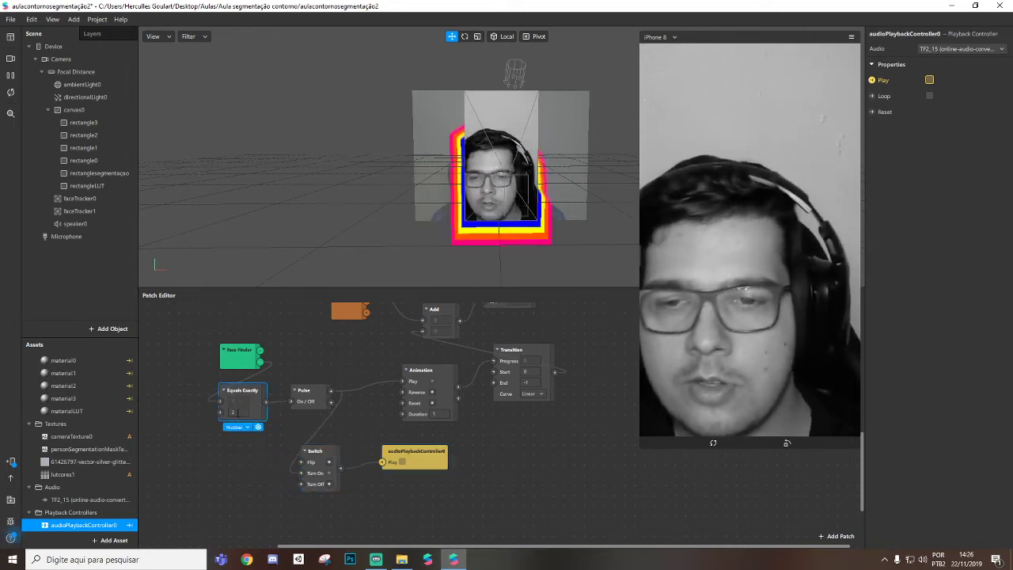
scroll(375, 389, "up", 3)
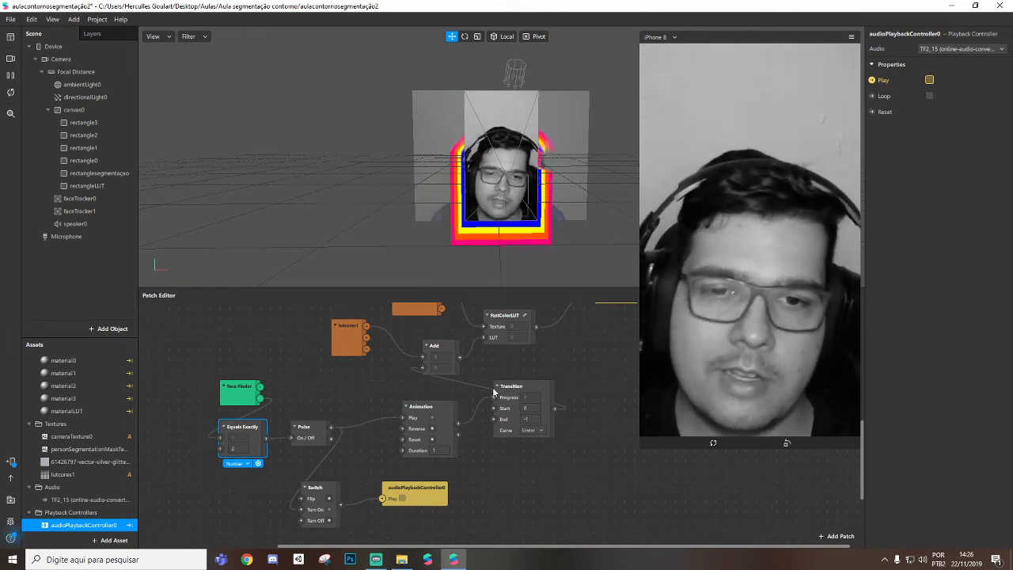
left_click_drag(532, 385, 552, 395)
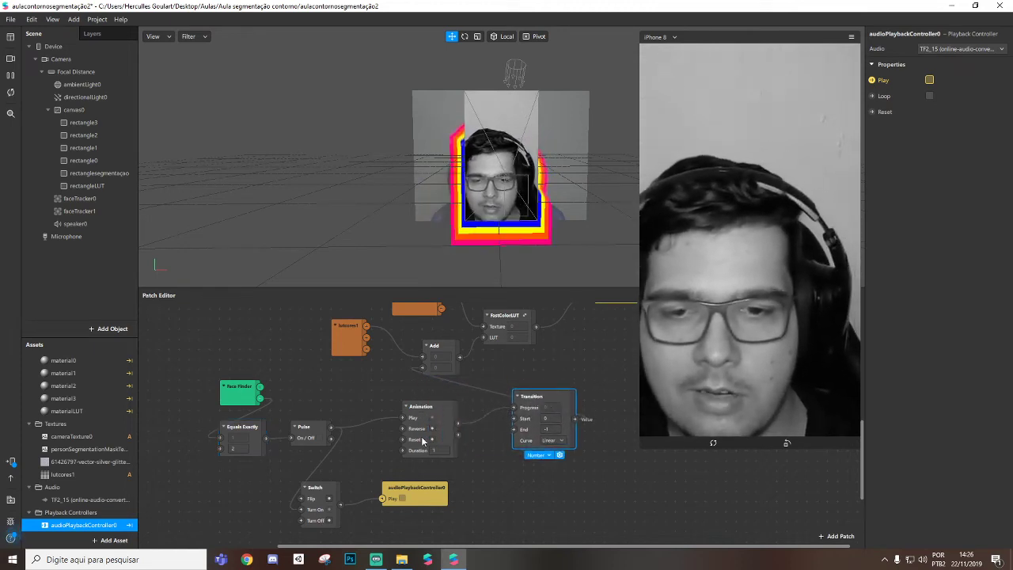
left_click_drag(415, 499, 455, 501)
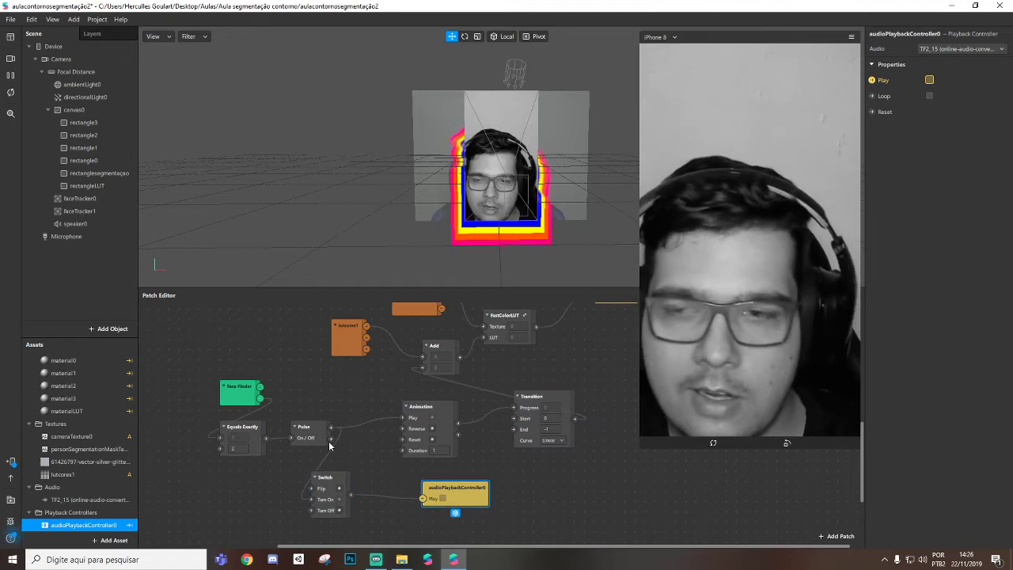
Test the effect and audio with the two-person simulation video, then return to the Logitech webcam feed.
left_click(9, 61)
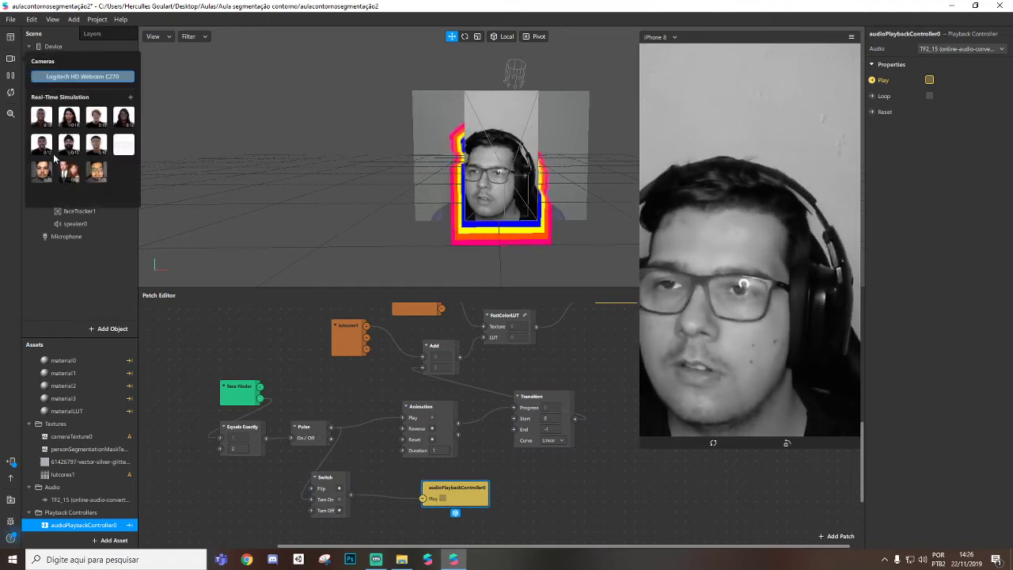
left_click(47, 172)
left_click(67, 172)
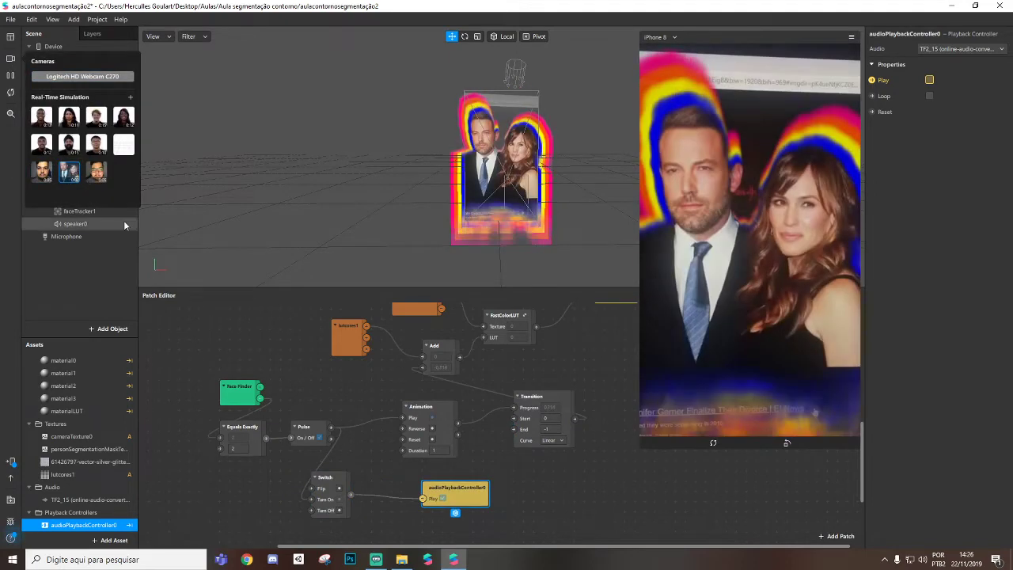
left_click(11, 93)
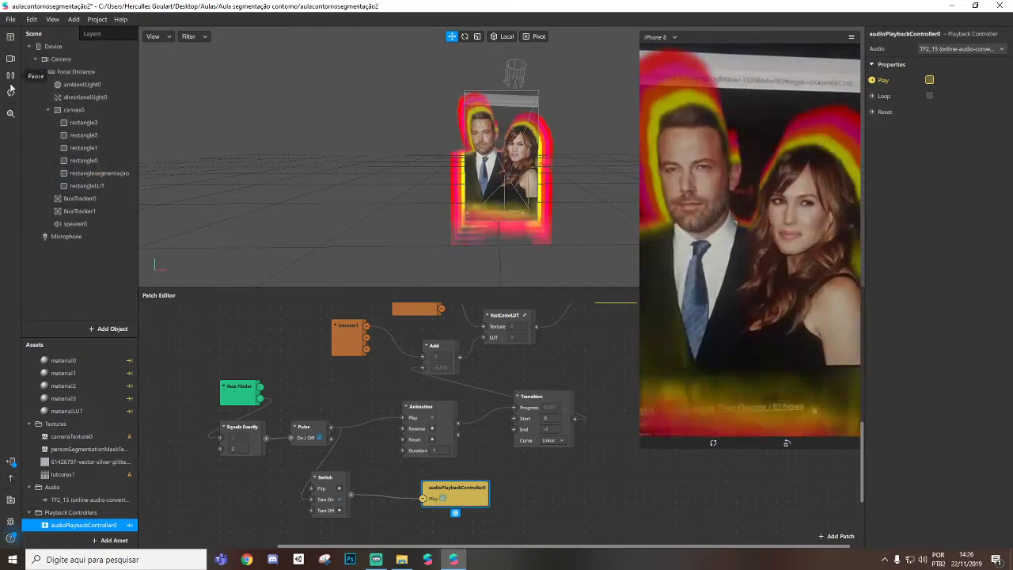
left_click(11, 75)
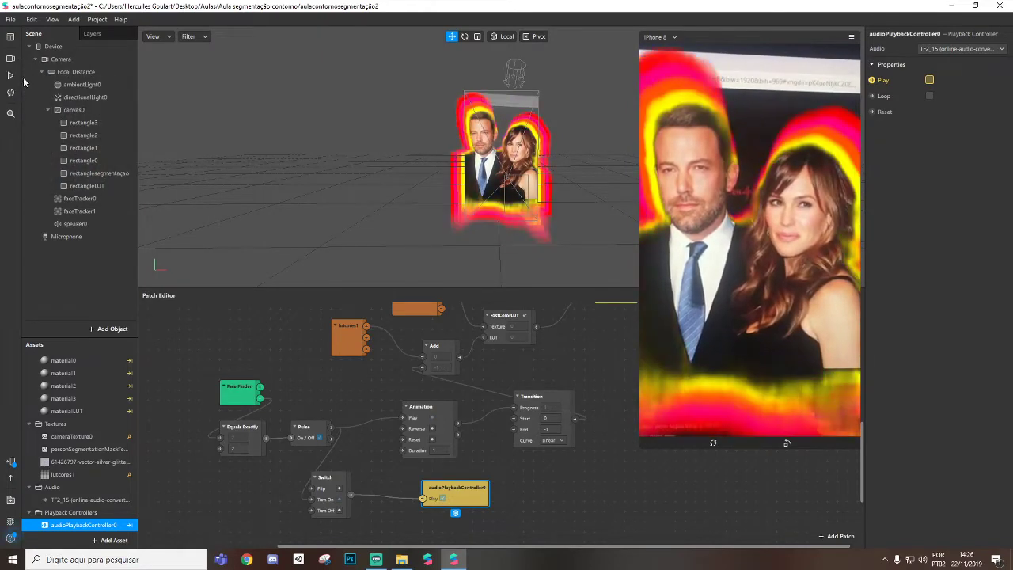
left_click(9, 61)
left_click(71, 77)
left_click(10, 58)
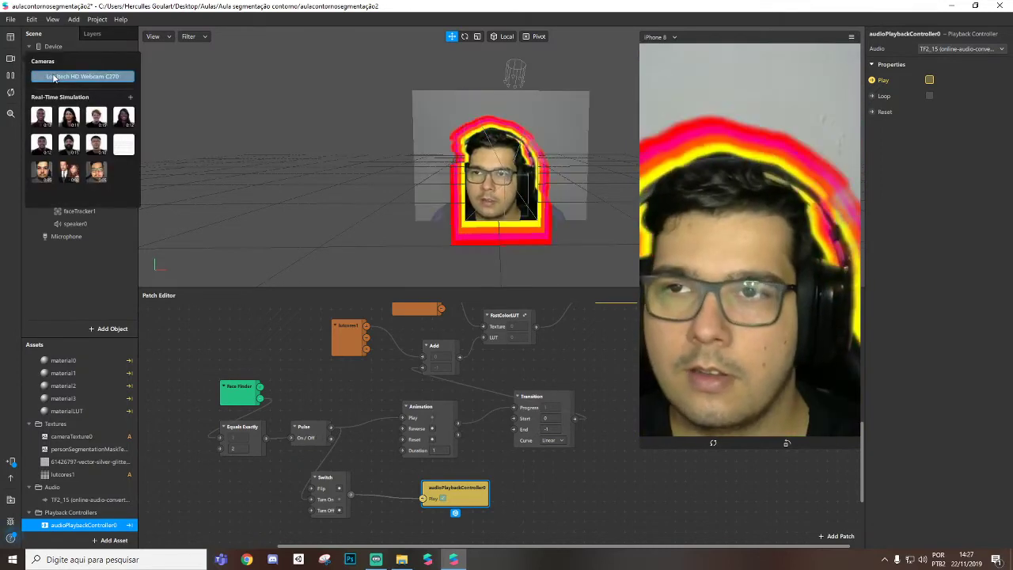
left_click(17, 161)
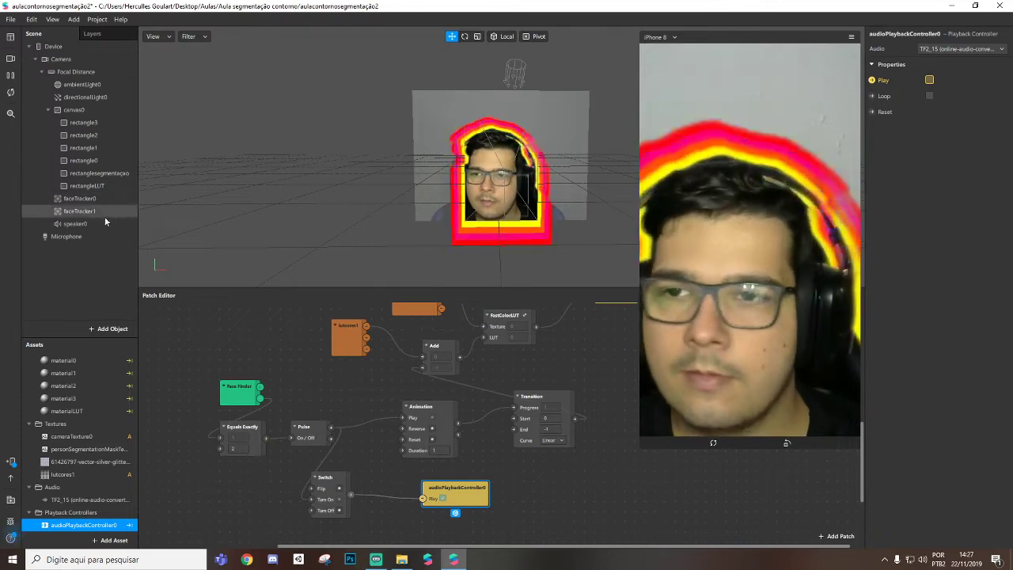
Set speaker0's volume to 0 and move the Switch and audioPlaybackController0 patches clear of Pulse.
left_click(79, 223)
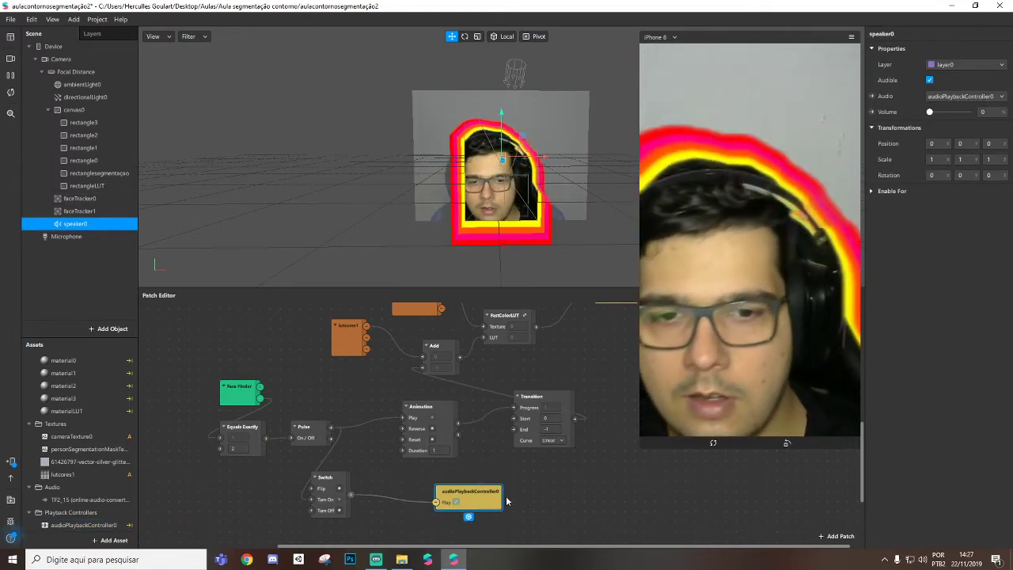
left_click_drag(475, 492, 566, 502)
left_click_drag(339, 479, 399, 491)
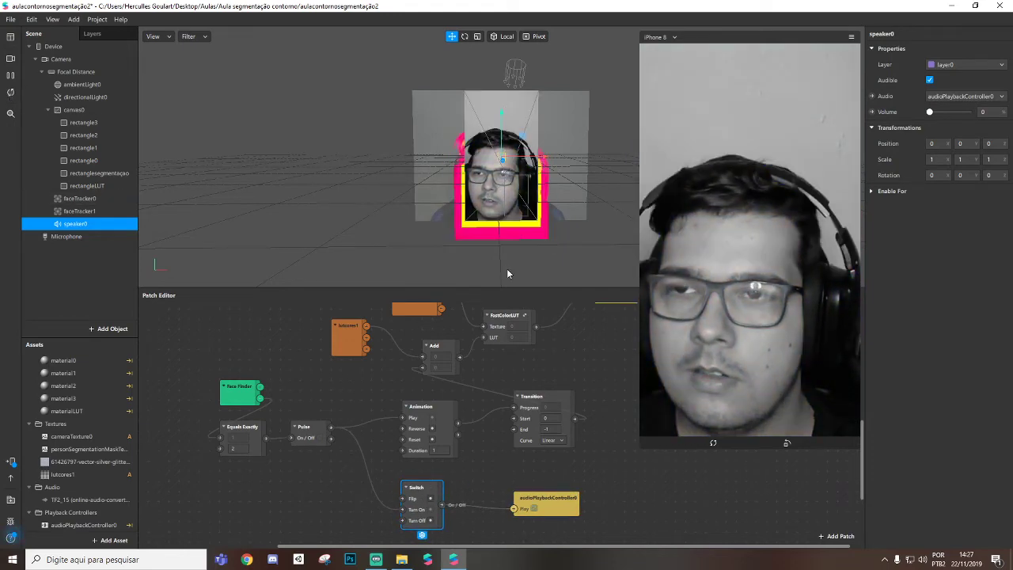
Review the outline colour patches and reposition the cameraTexture0, lutcores1 and materialLUT patches around FastColorLUT.
scroll(418, 405, "up", 3)
scroll(419, 407, "up", 3)
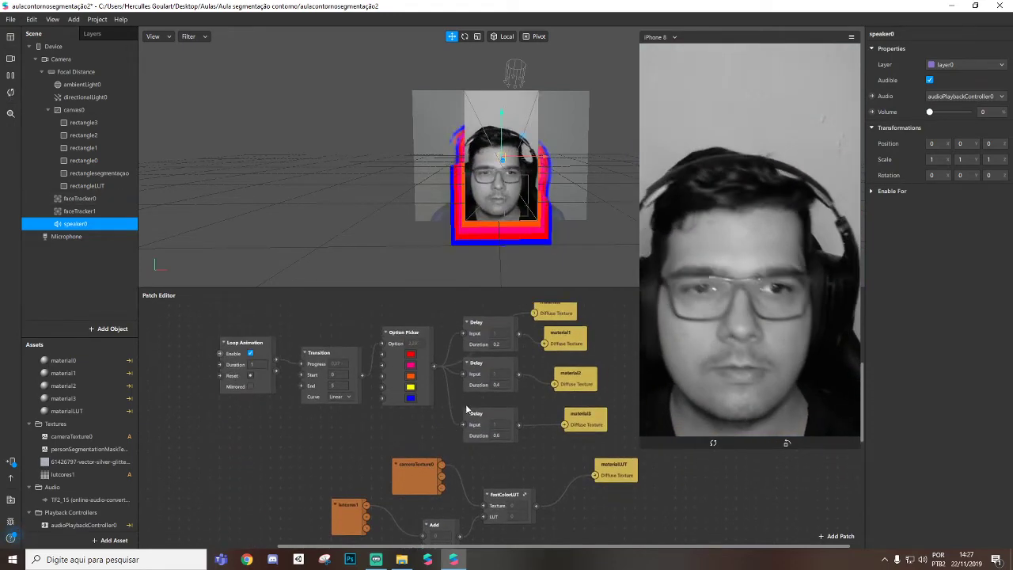
scroll(440, 386, "up", 1)
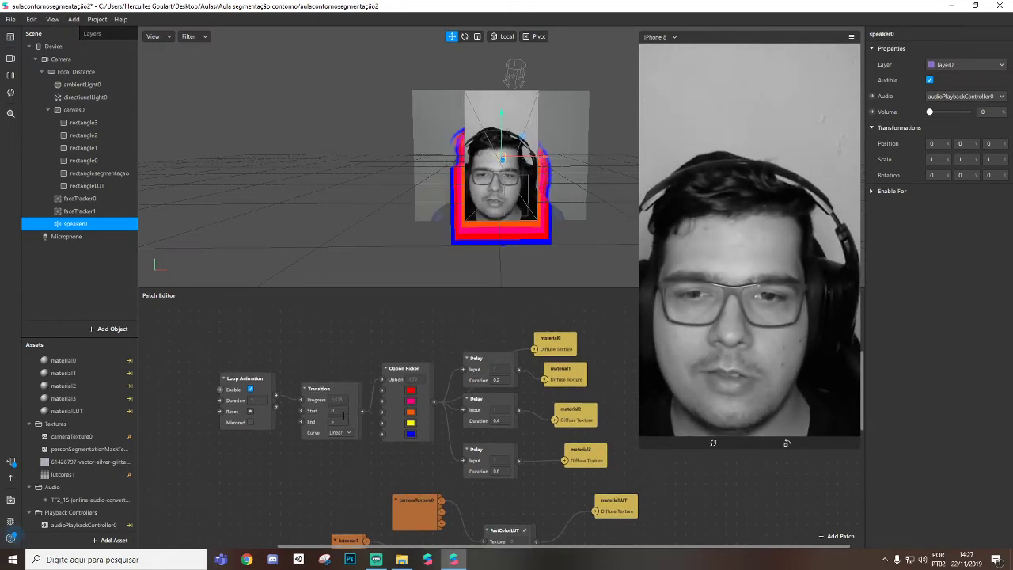
left_click_drag(174, 340, 618, 457)
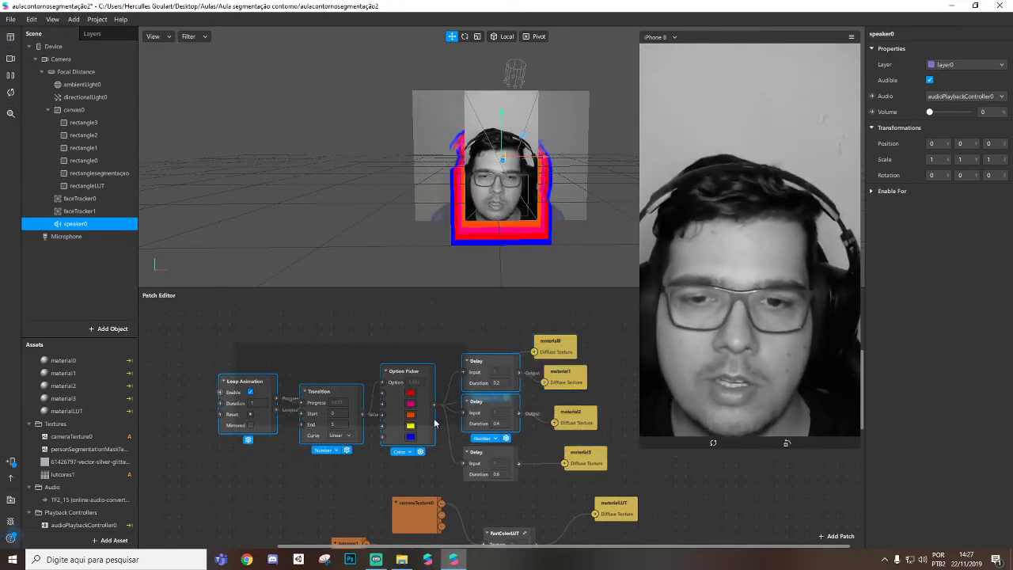
left_click(265, 340)
scroll(471, 433, "down", 2)
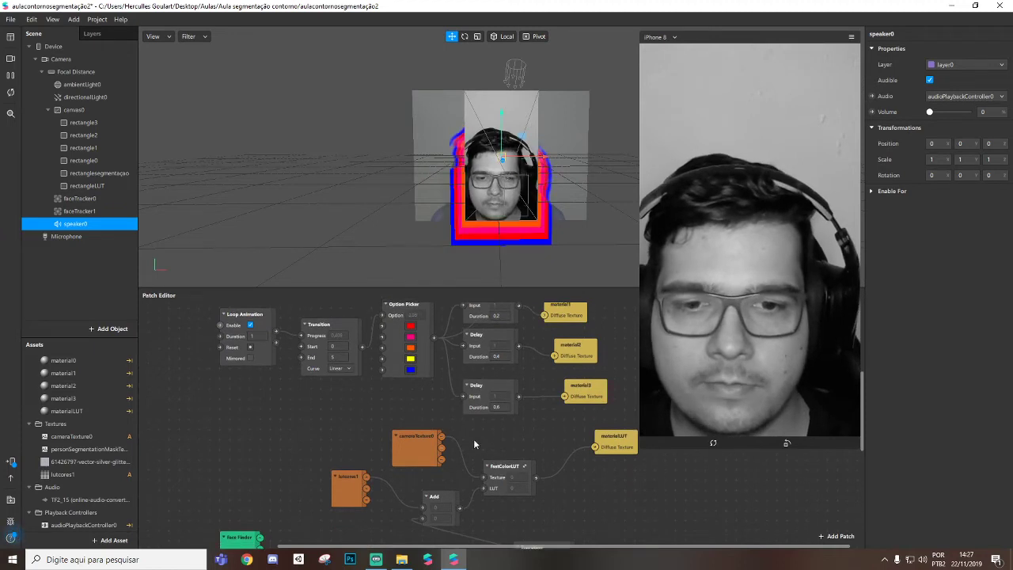
scroll(473, 438, "down", 2)
left_click_drag(412, 408, 391, 406)
left_click_drag(349, 448, 368, 456)
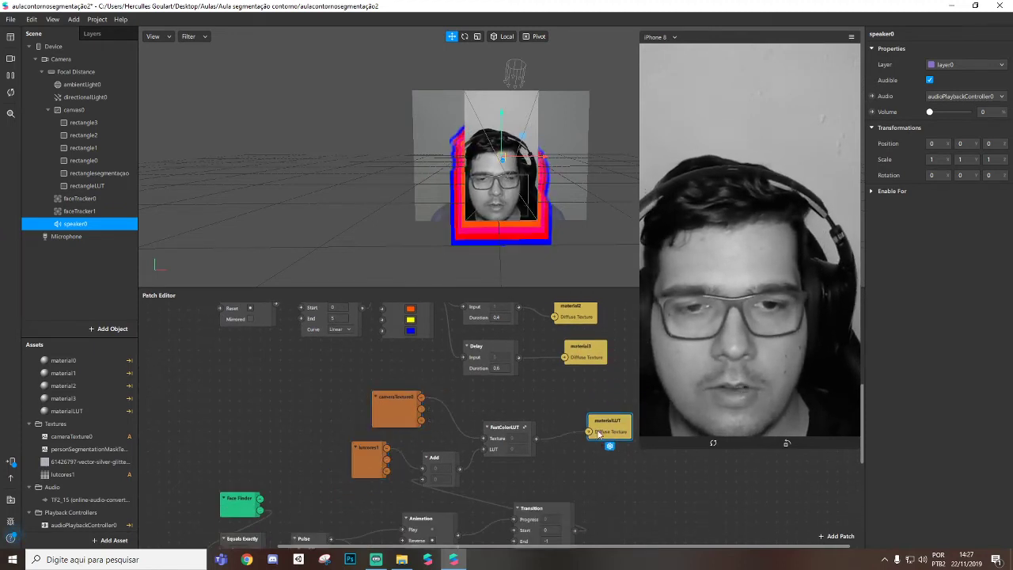
scroll(559, 416, "down", 6)
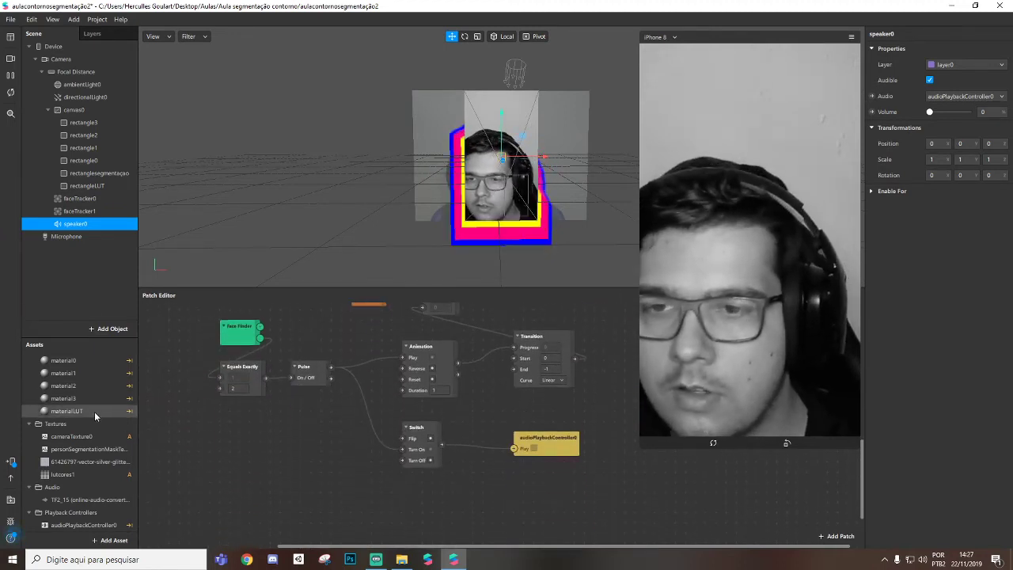
Review the properties of materialLUT, rectangleLUT, faceTracker1 and speaker0.
left_click(95, 411)
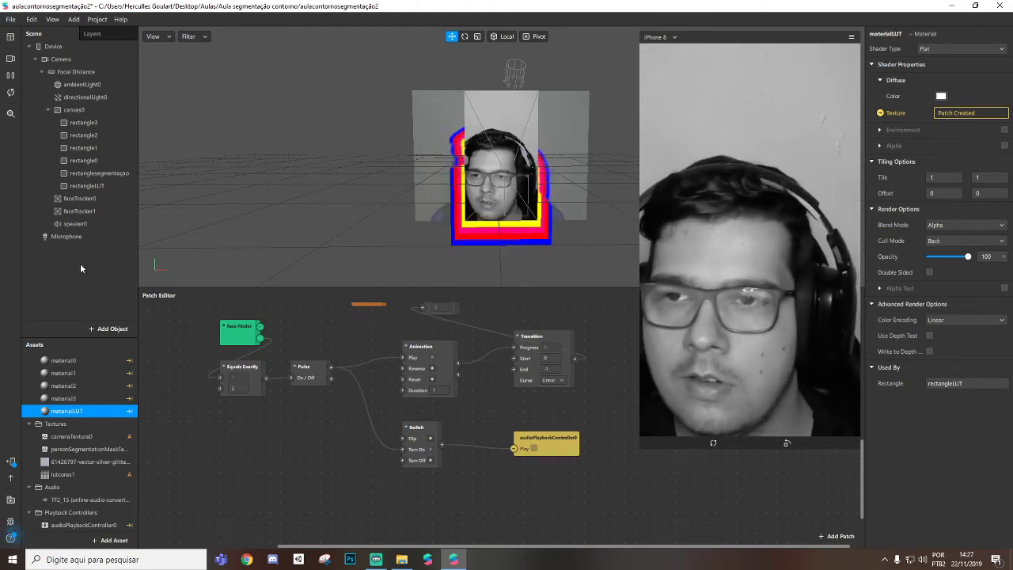
left_click(87, 185)
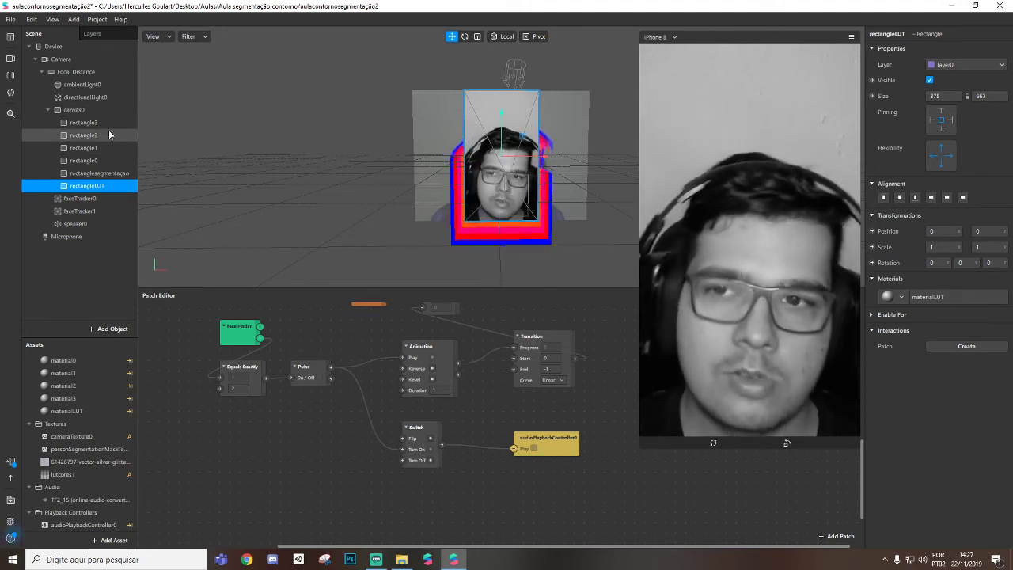
left_click(83, 209)
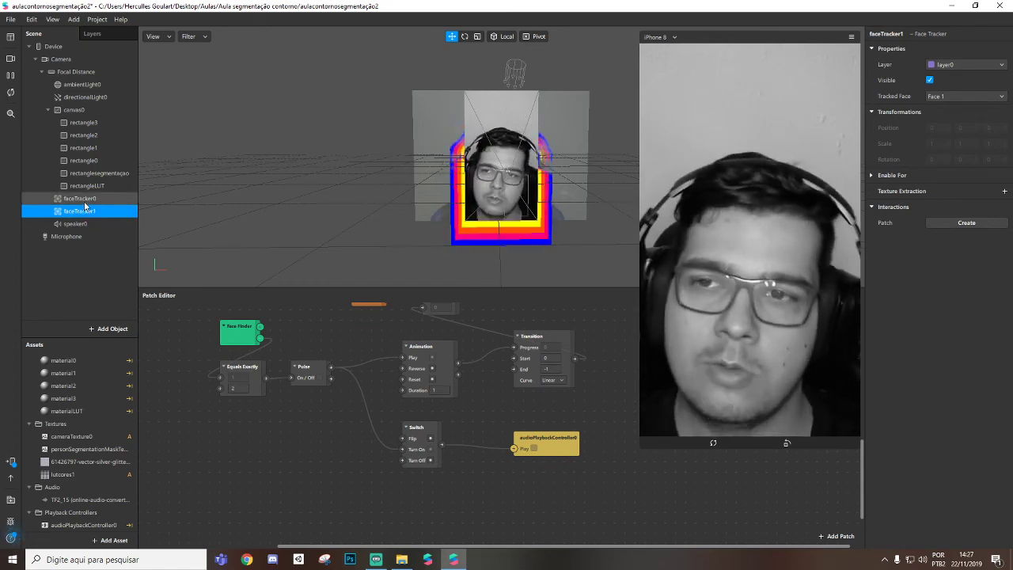
left_click(82, 226)
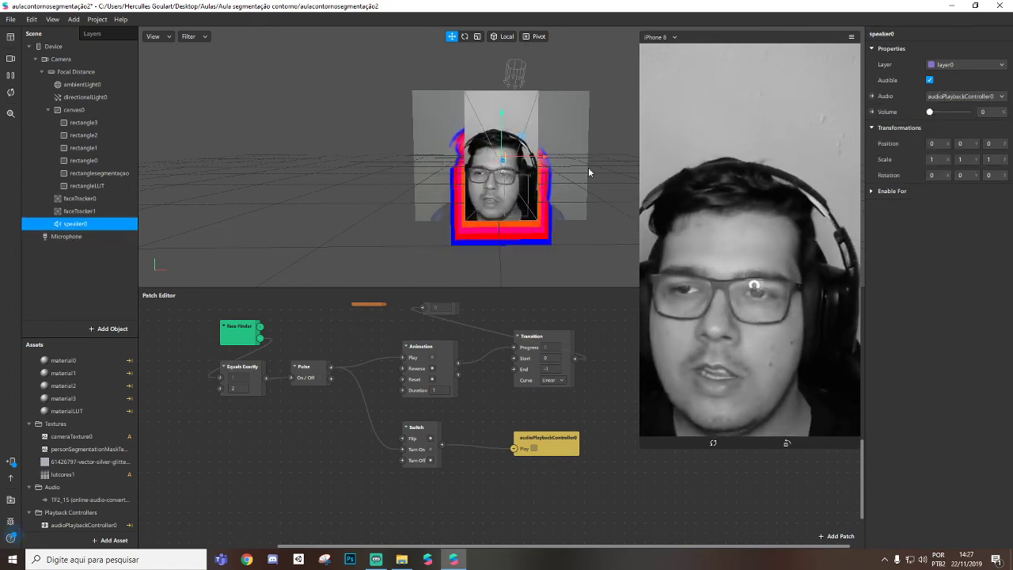